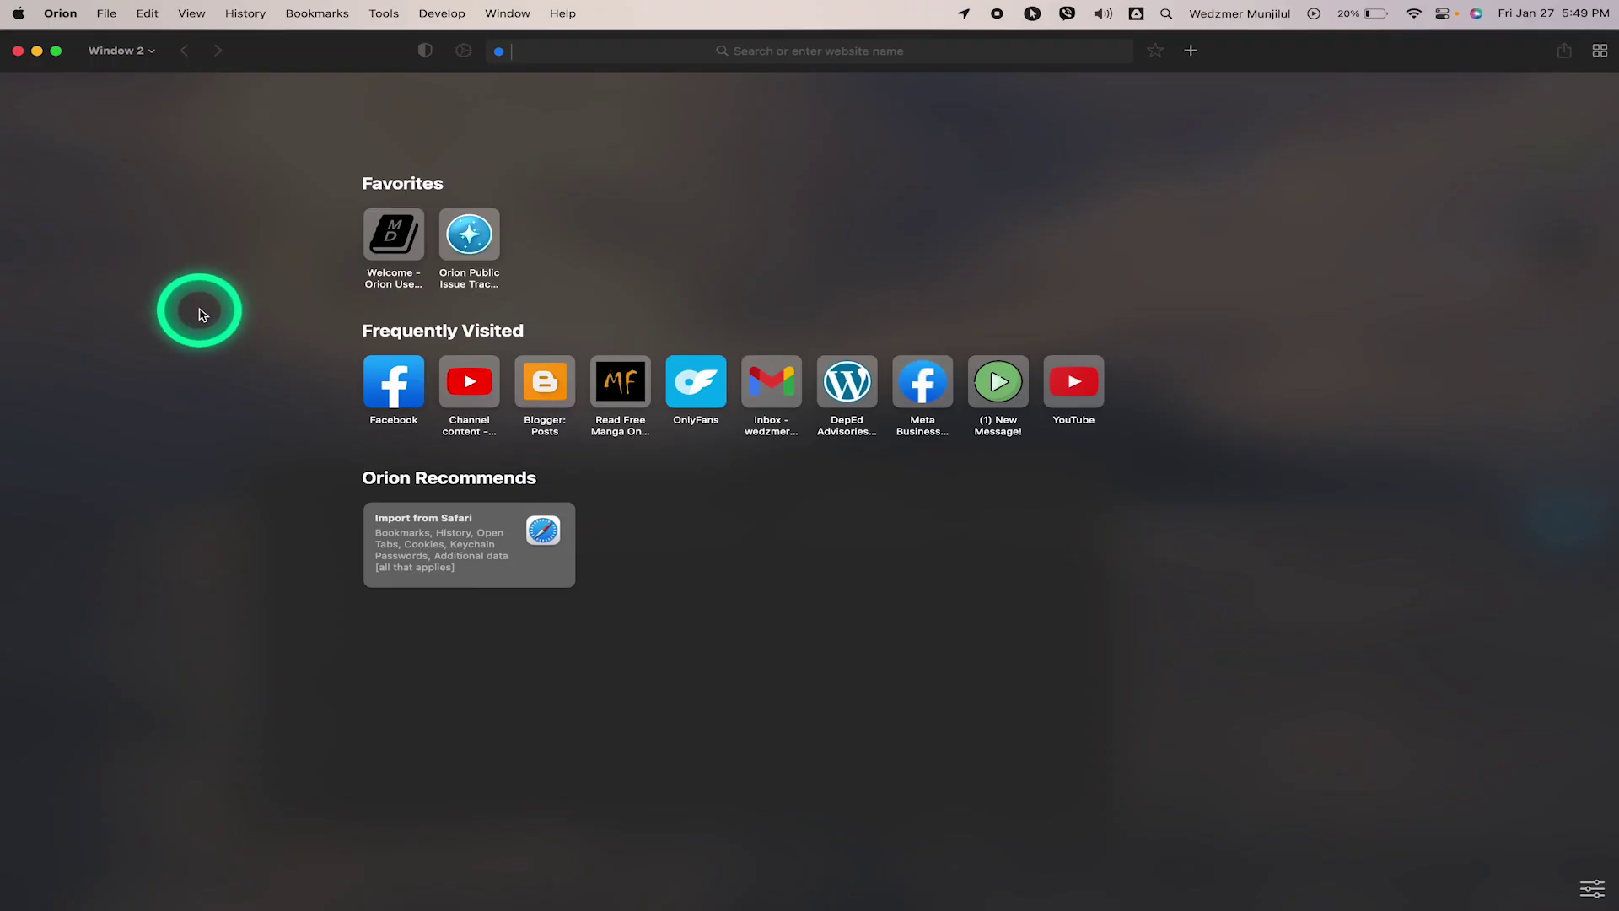
- Go to office.com in the browser
click(776, 56)
text(office.com)
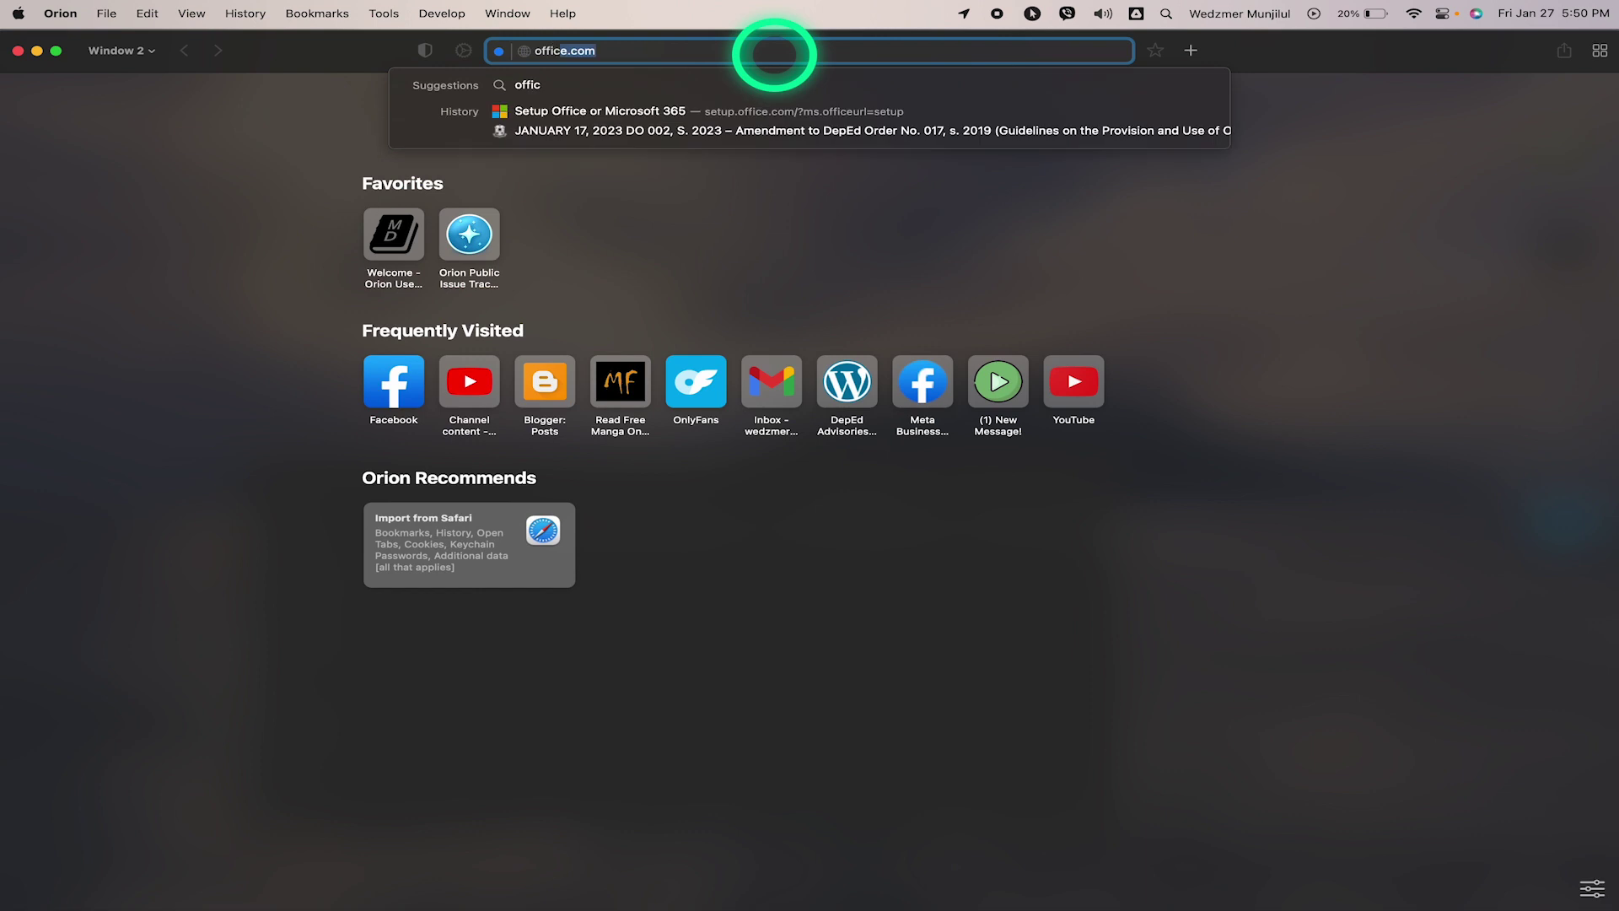
key(Return)
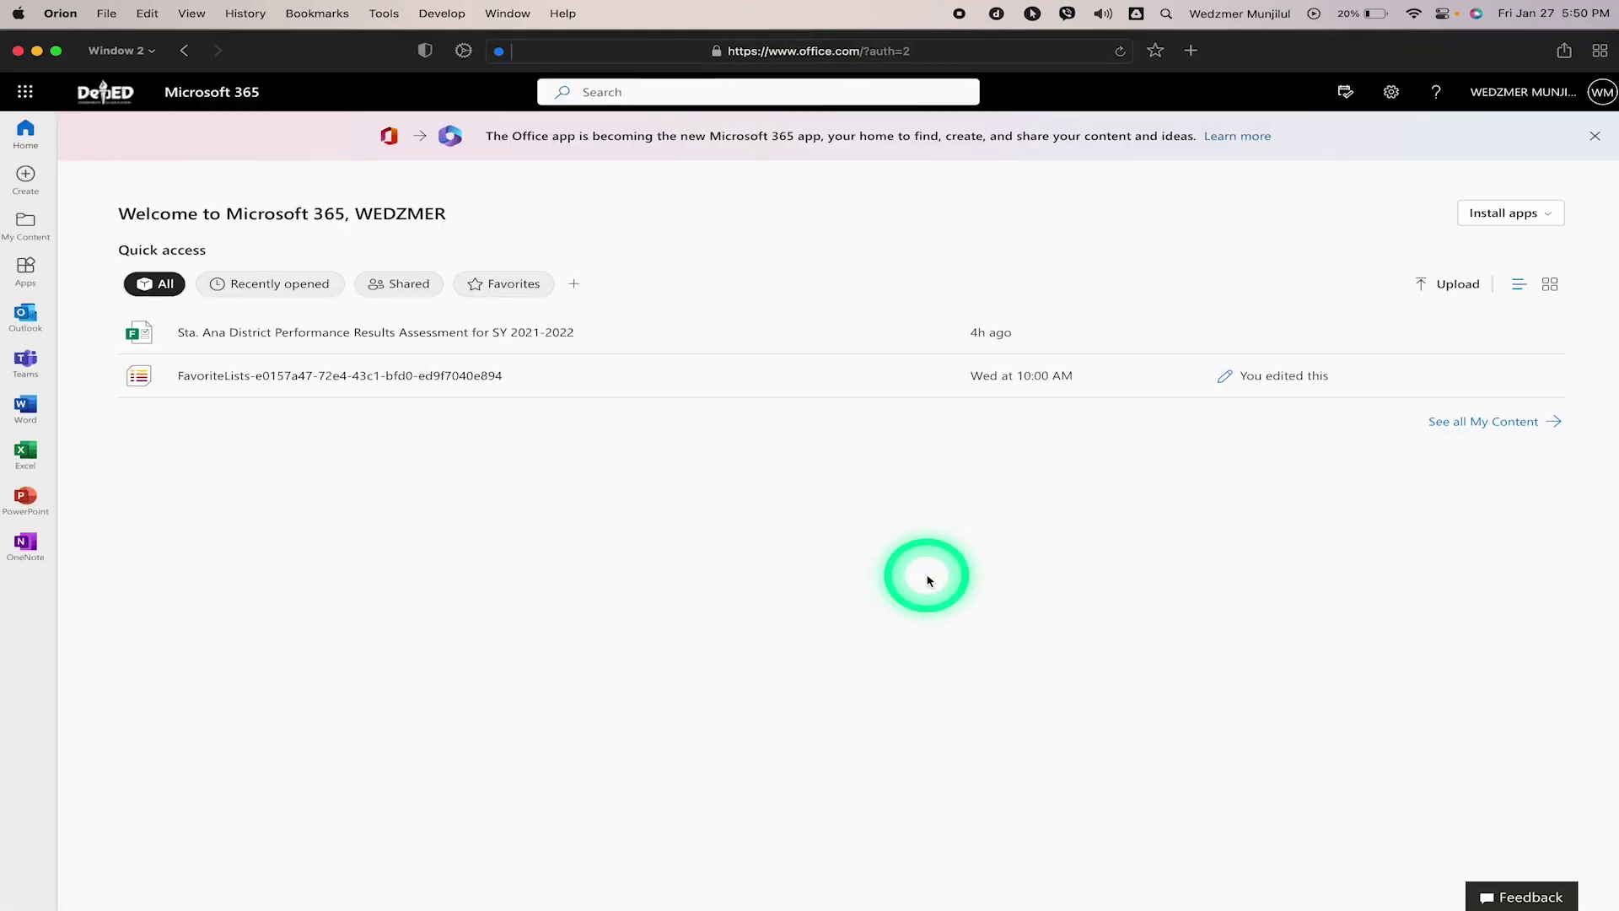
- Launch Forms from the Microsoft 365 apps list and create a new blank form
click(26, 267)
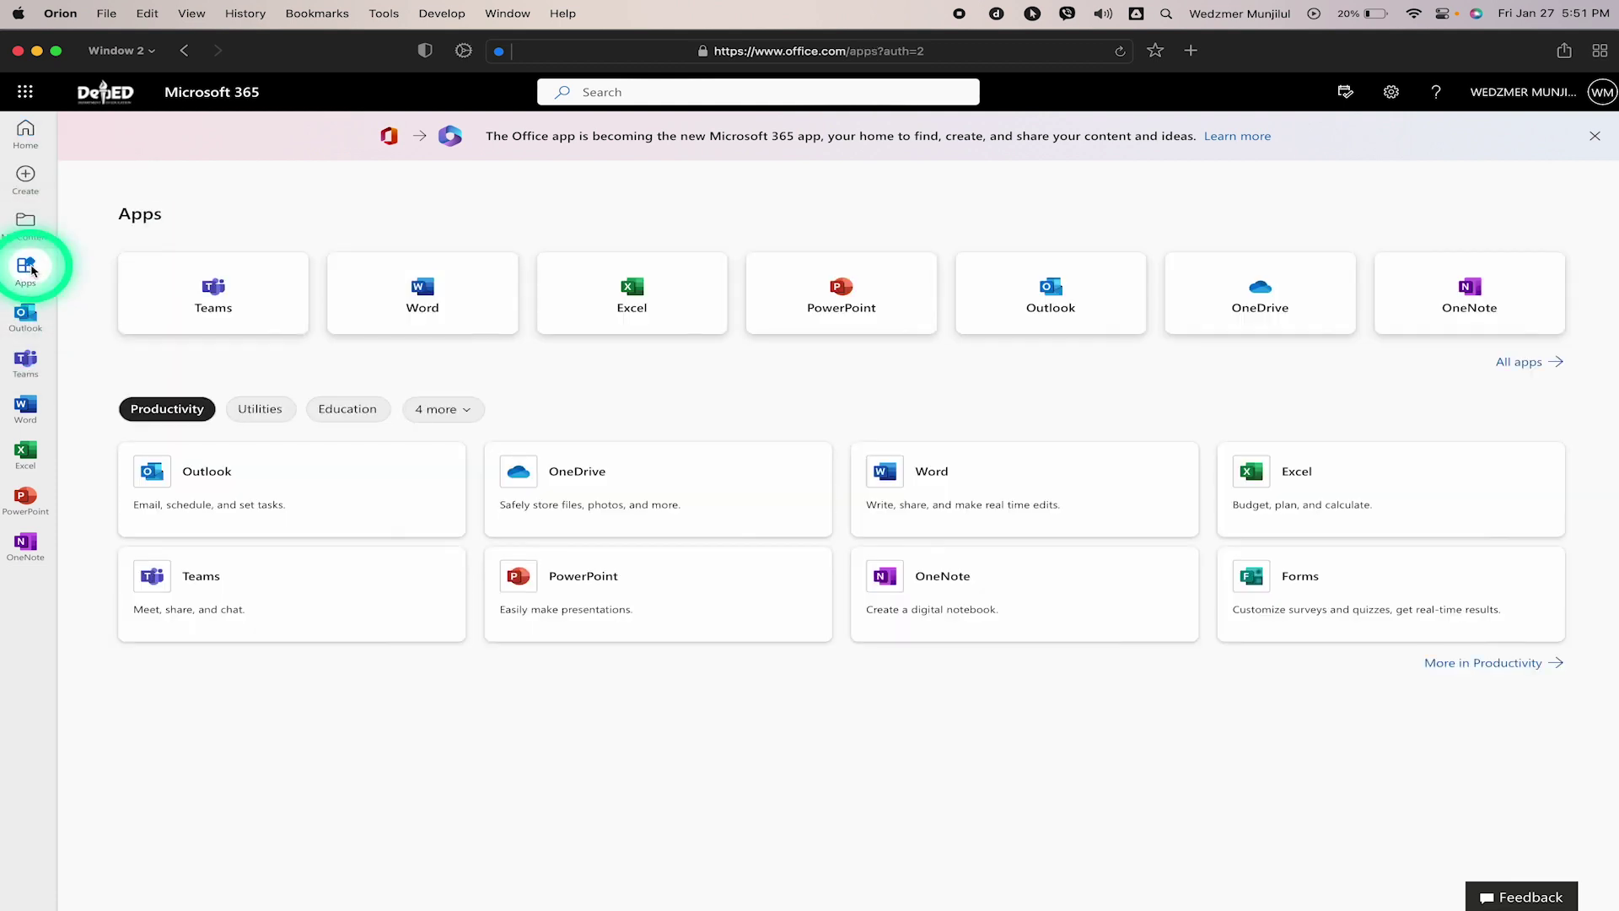
click(138, 404)
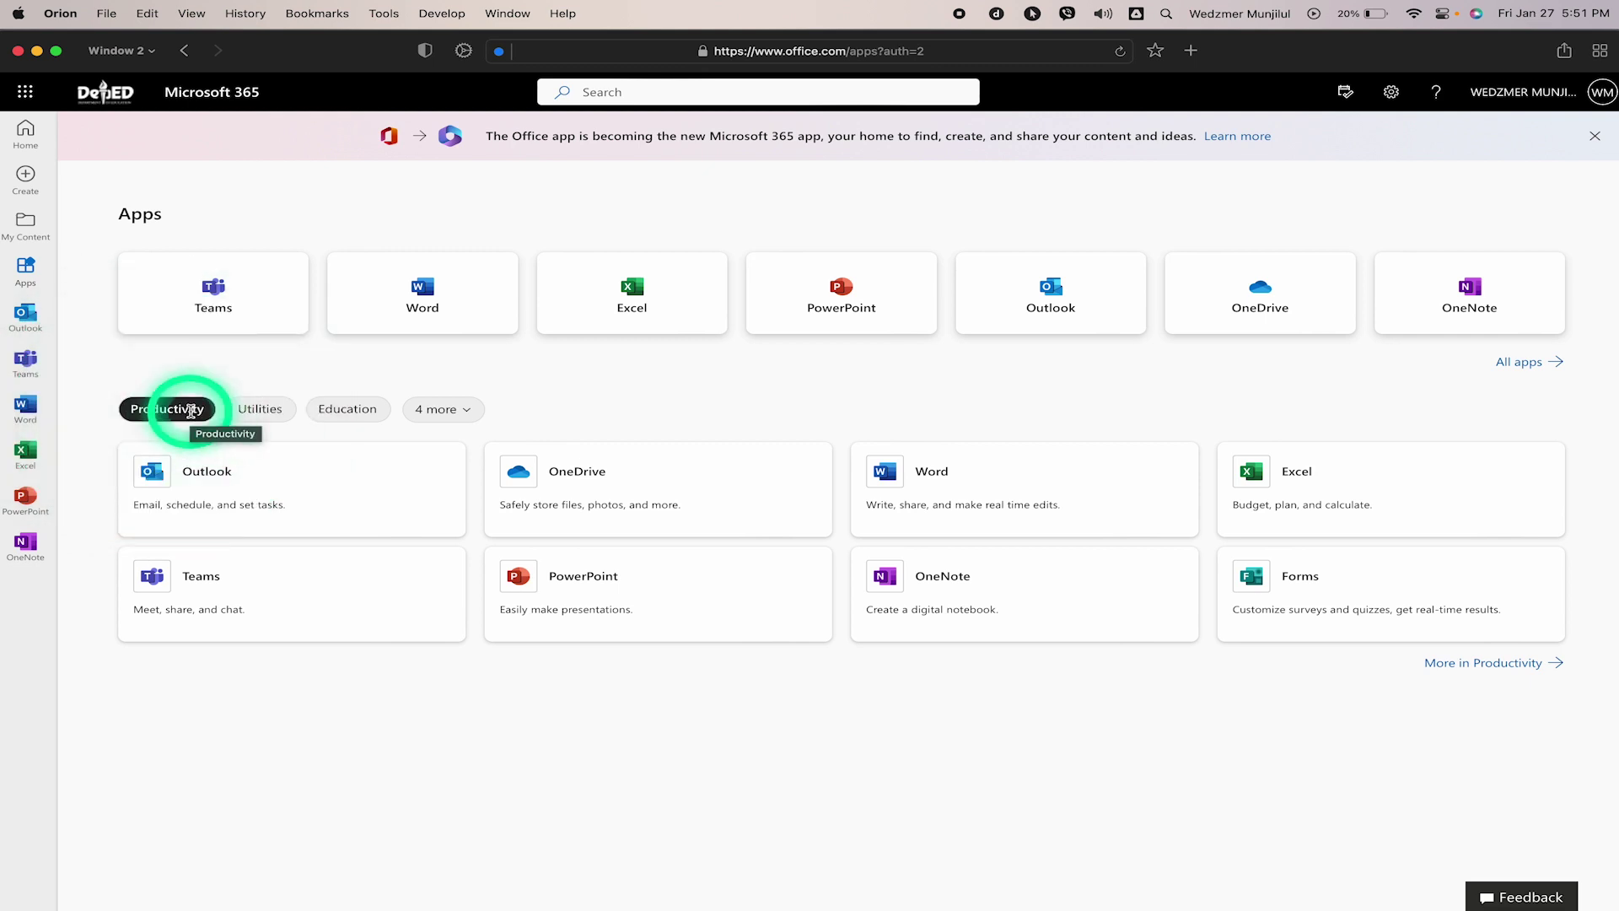
click(1312, 602)
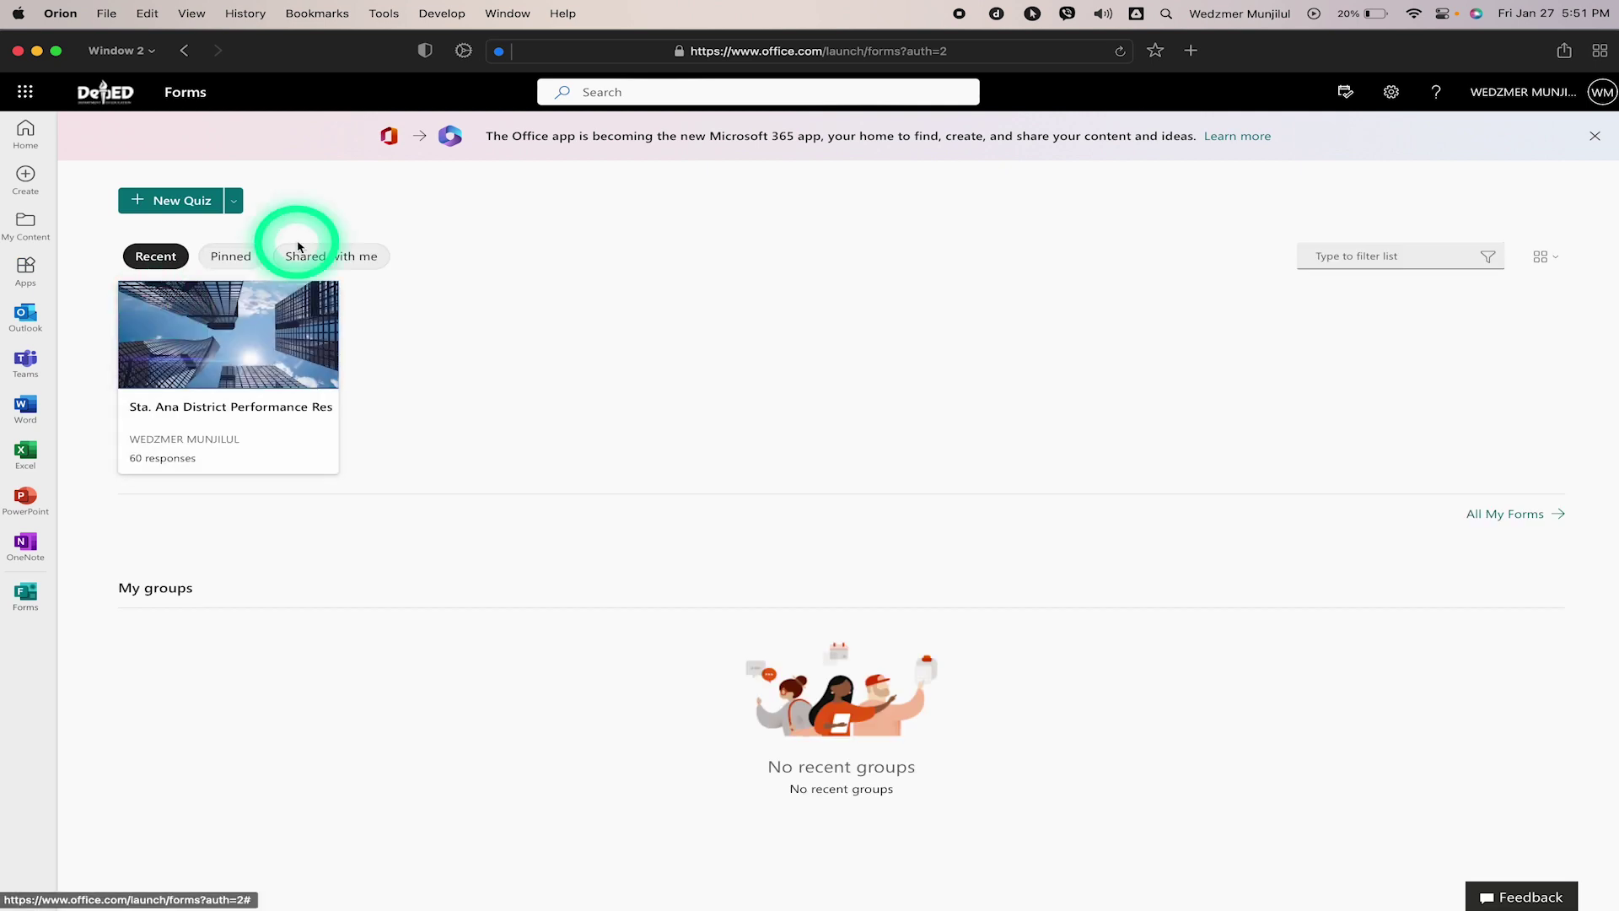
click(179, 204)
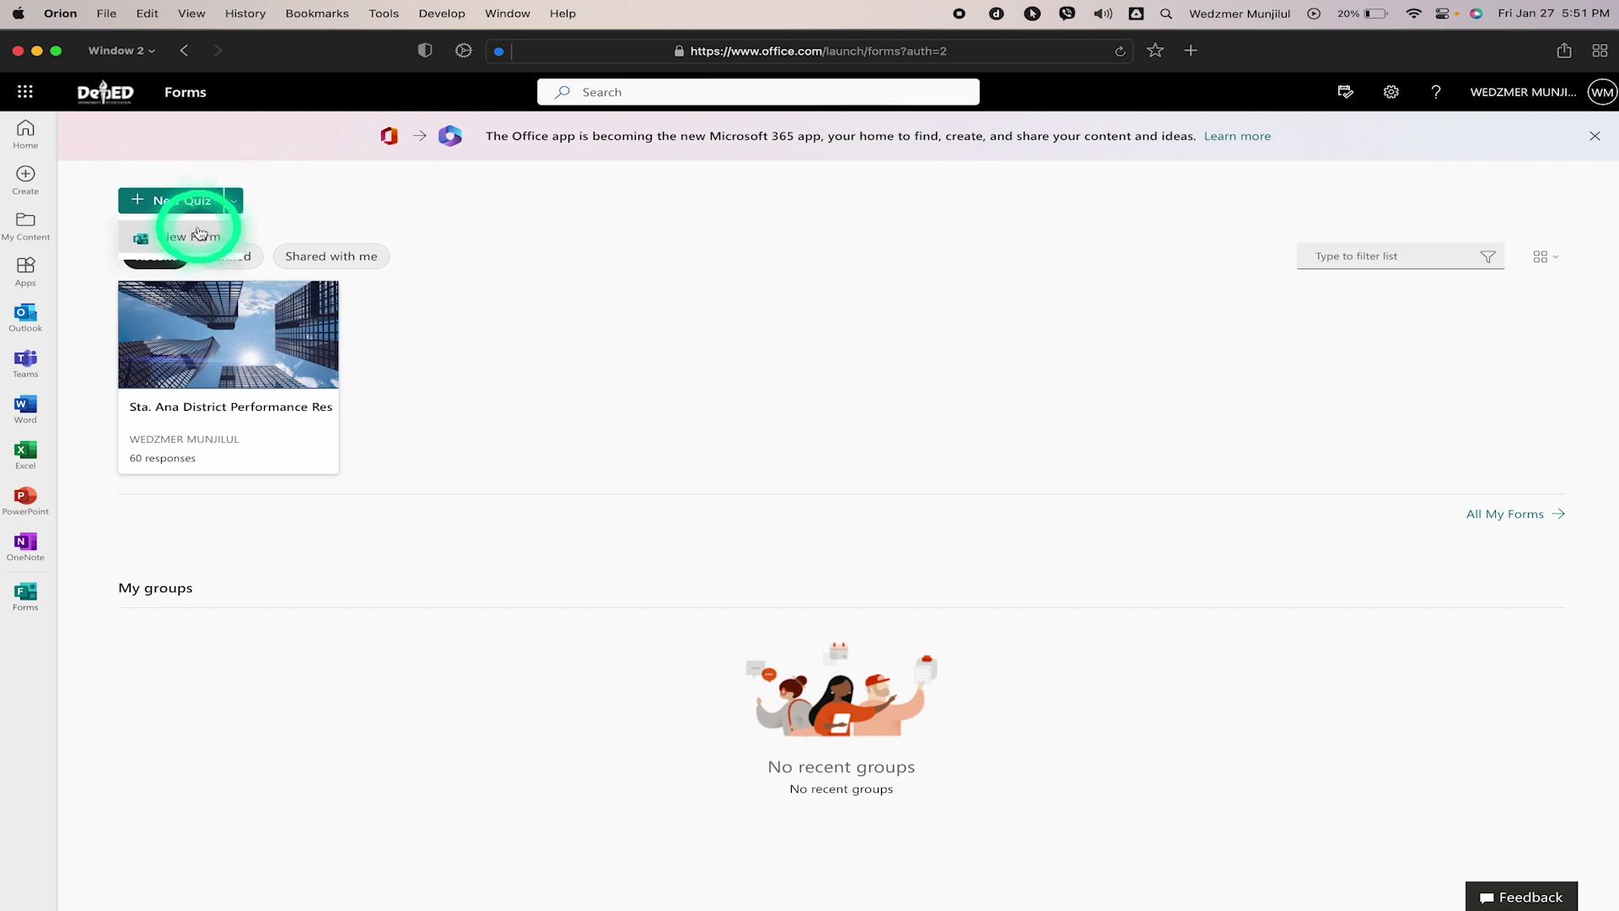
click(189, 240)
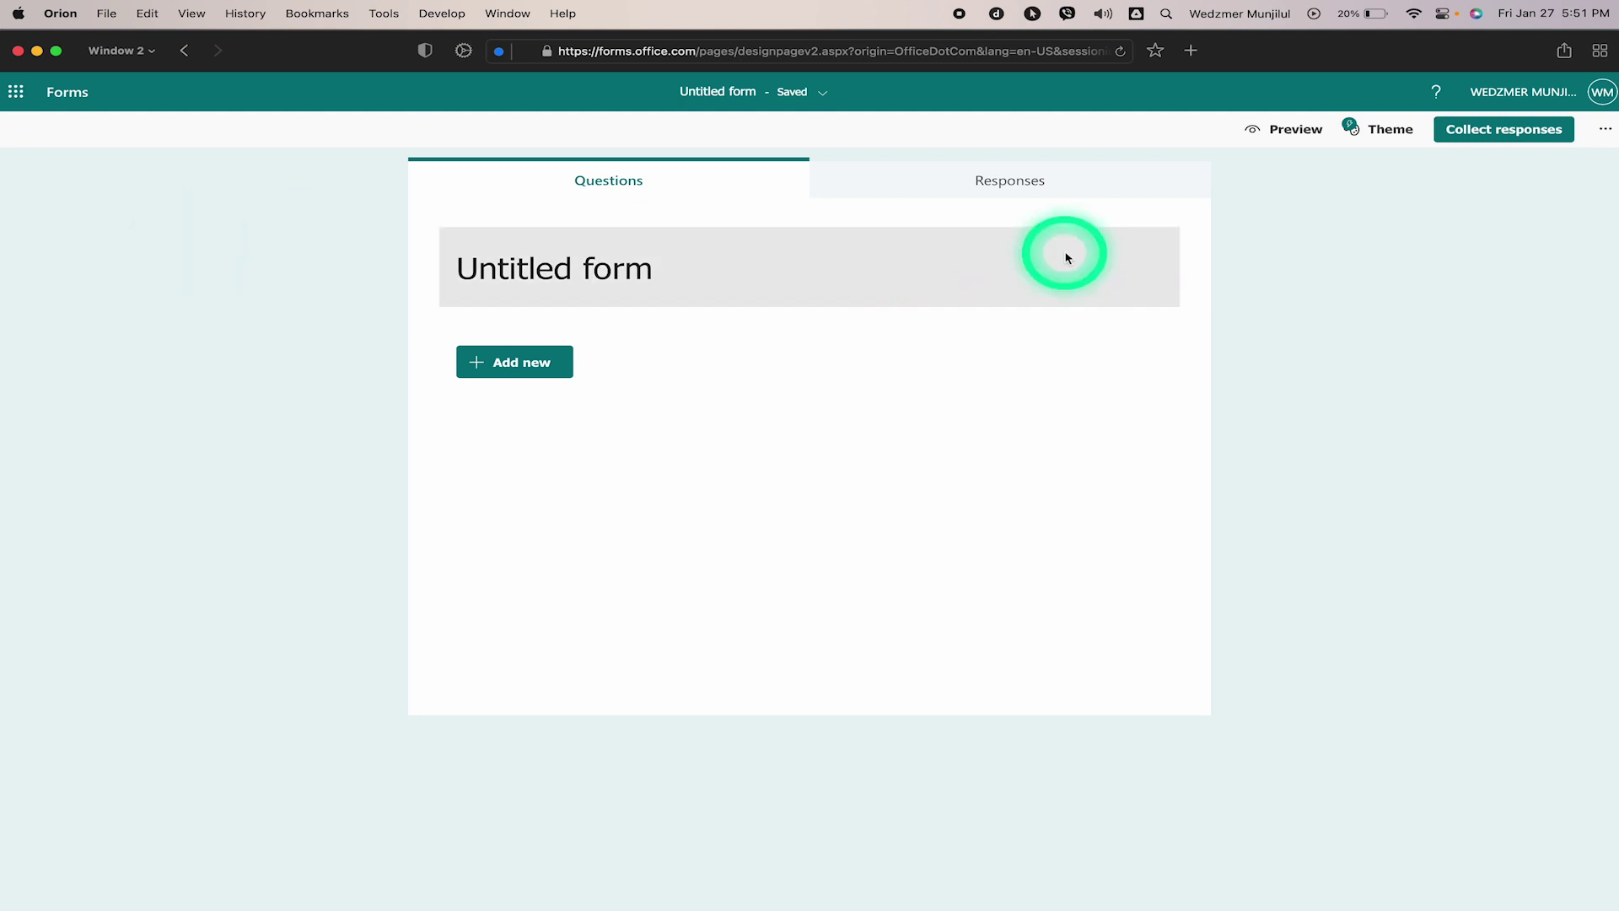
- Apply the beach background theme, then preview the form and return to editing
click(1381, 138)
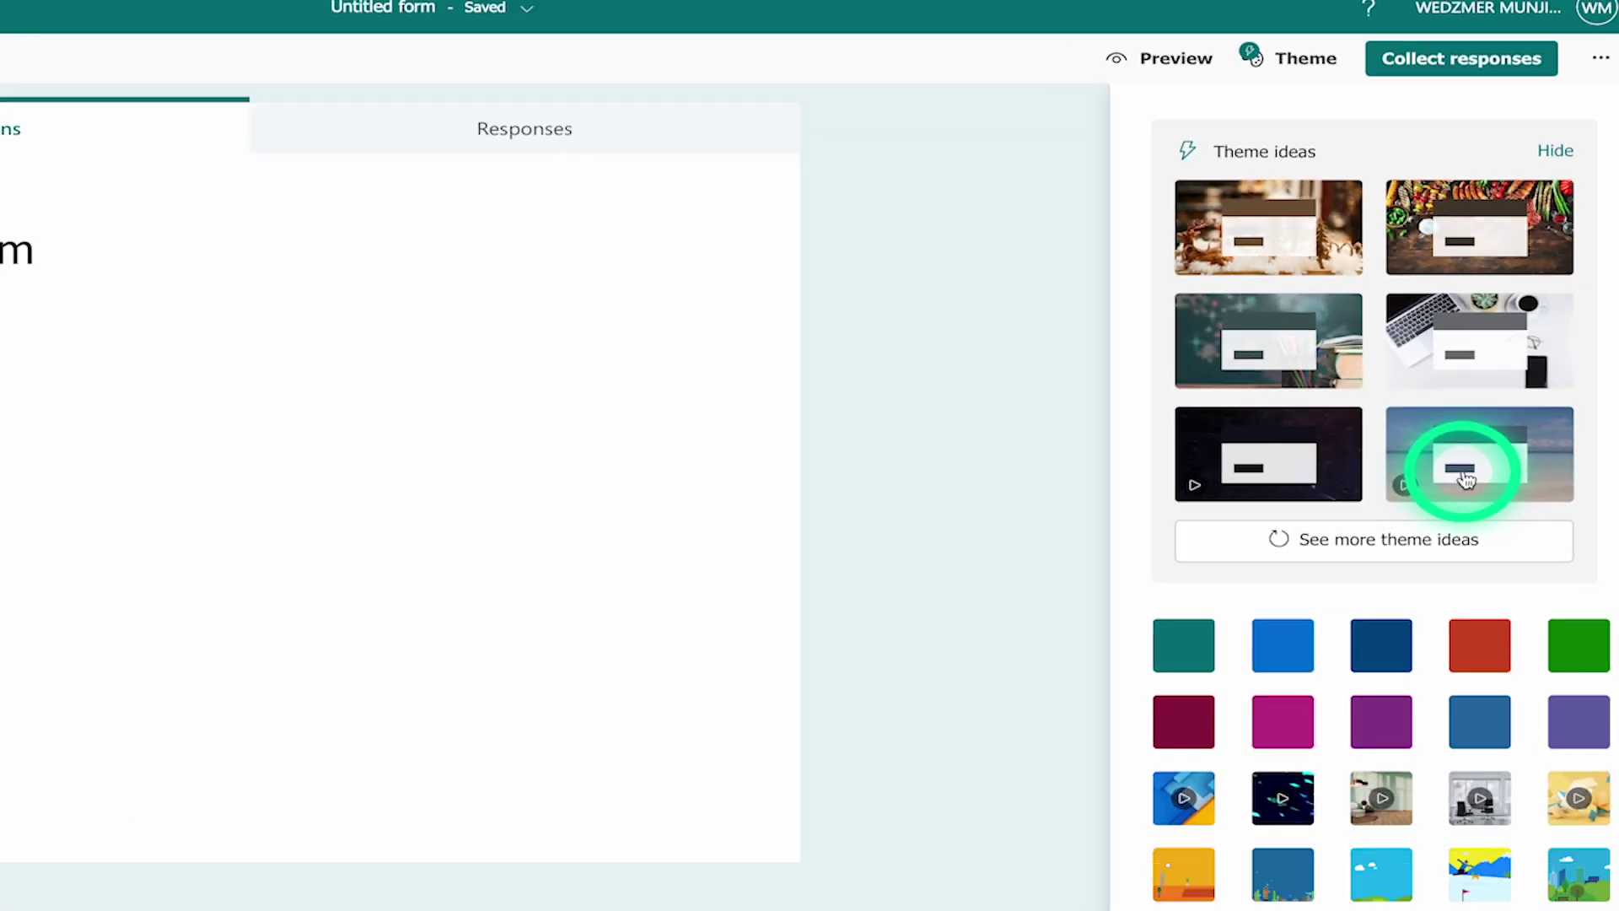
click(1303, 645)
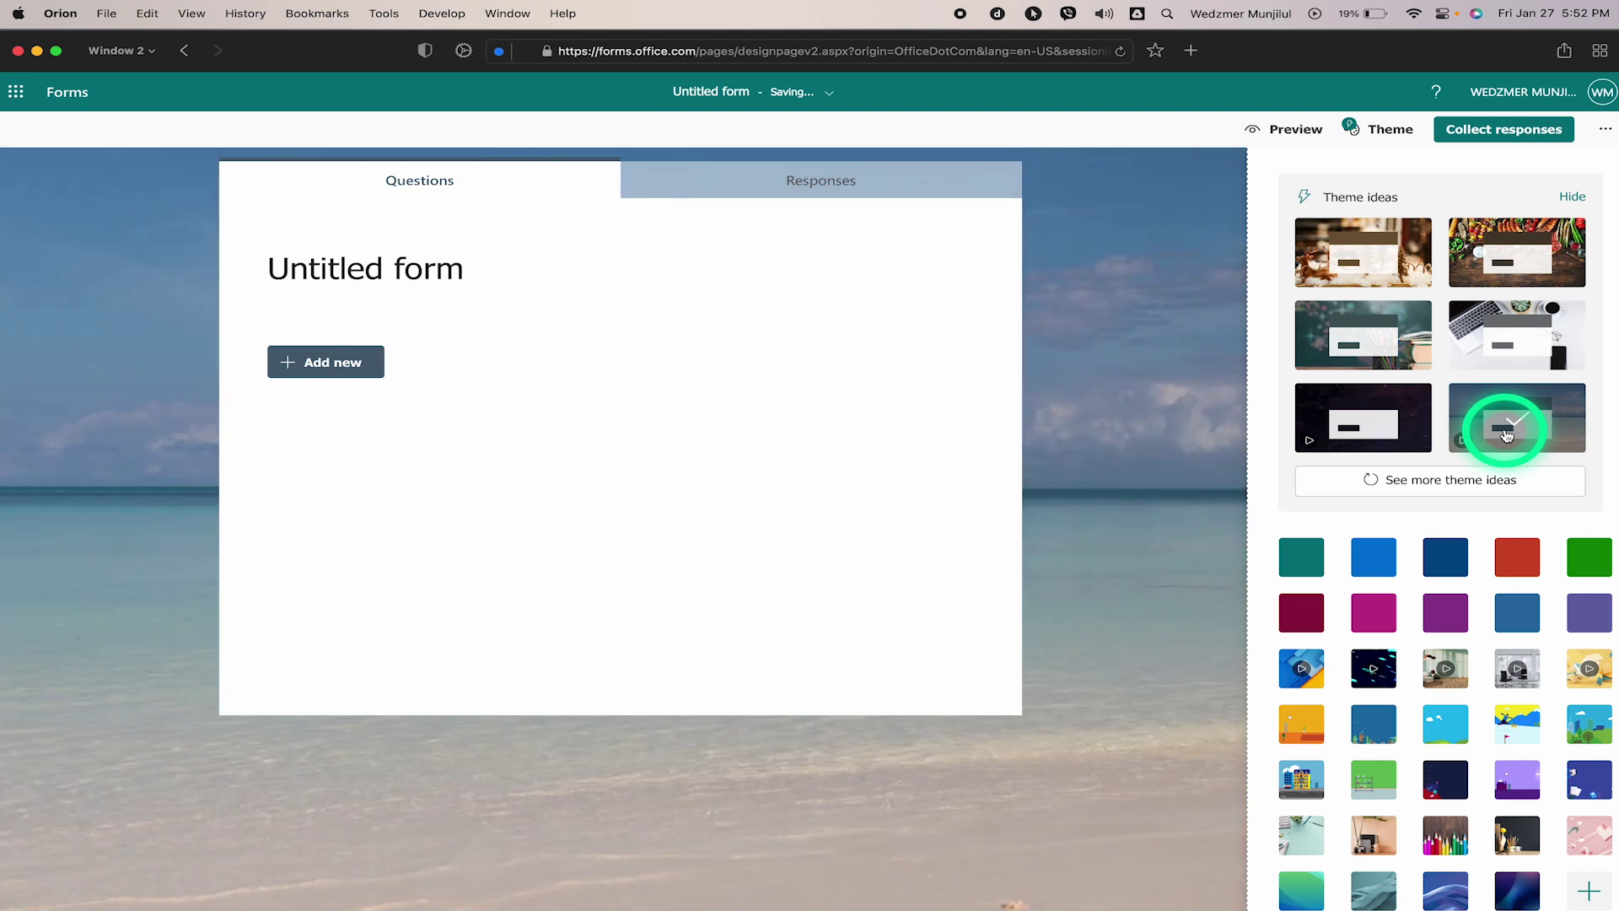
click(1147, 506)
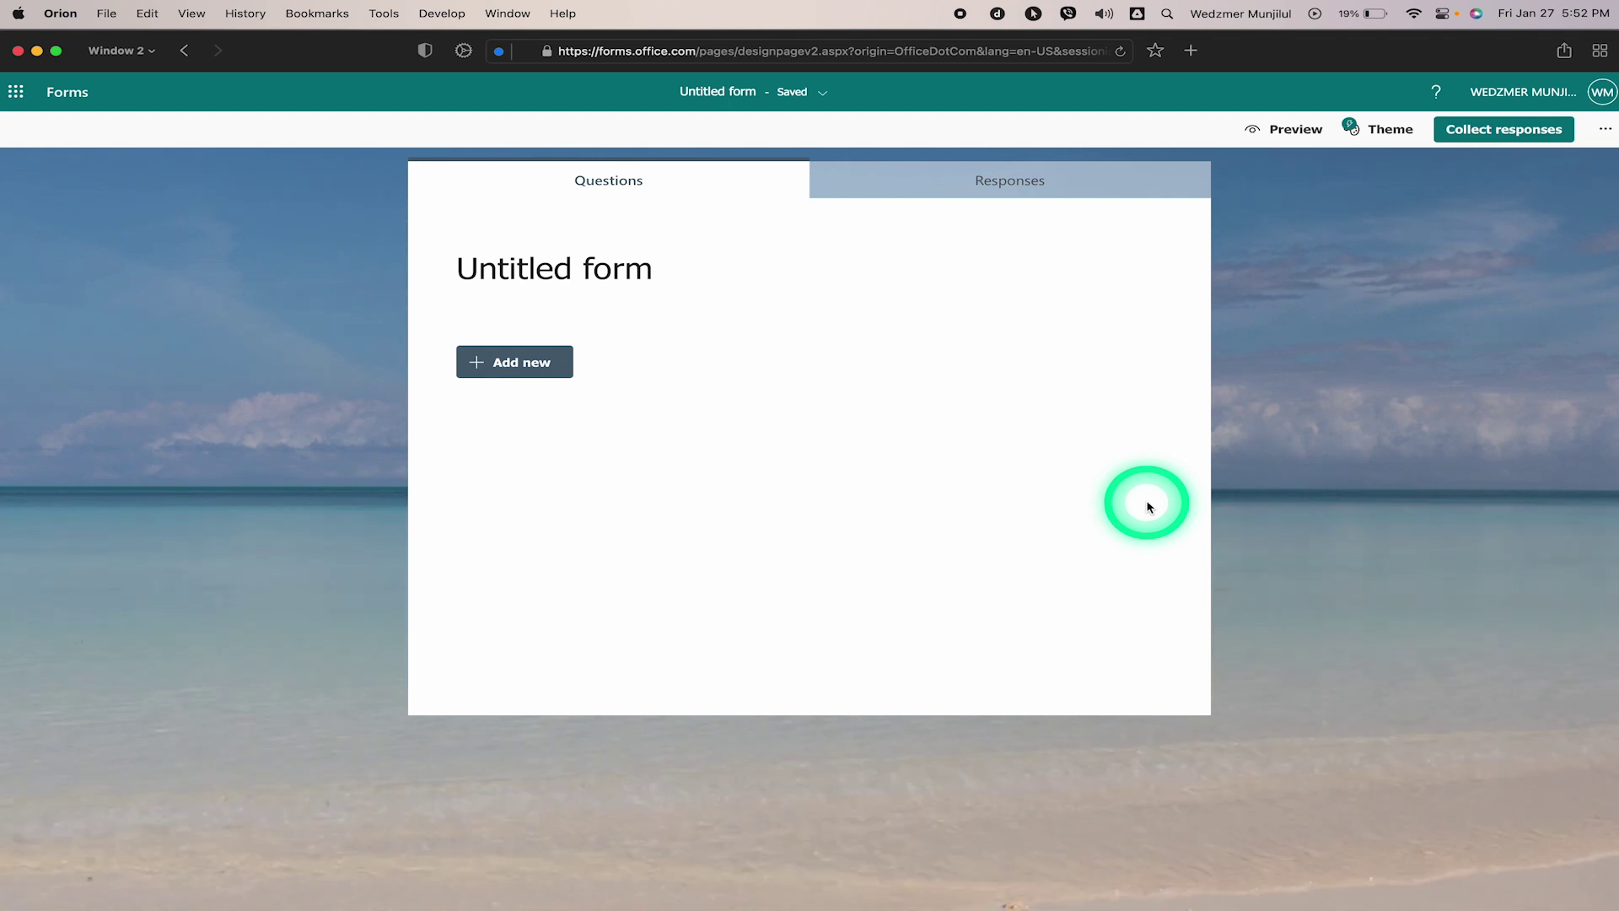
click(1296, 135)
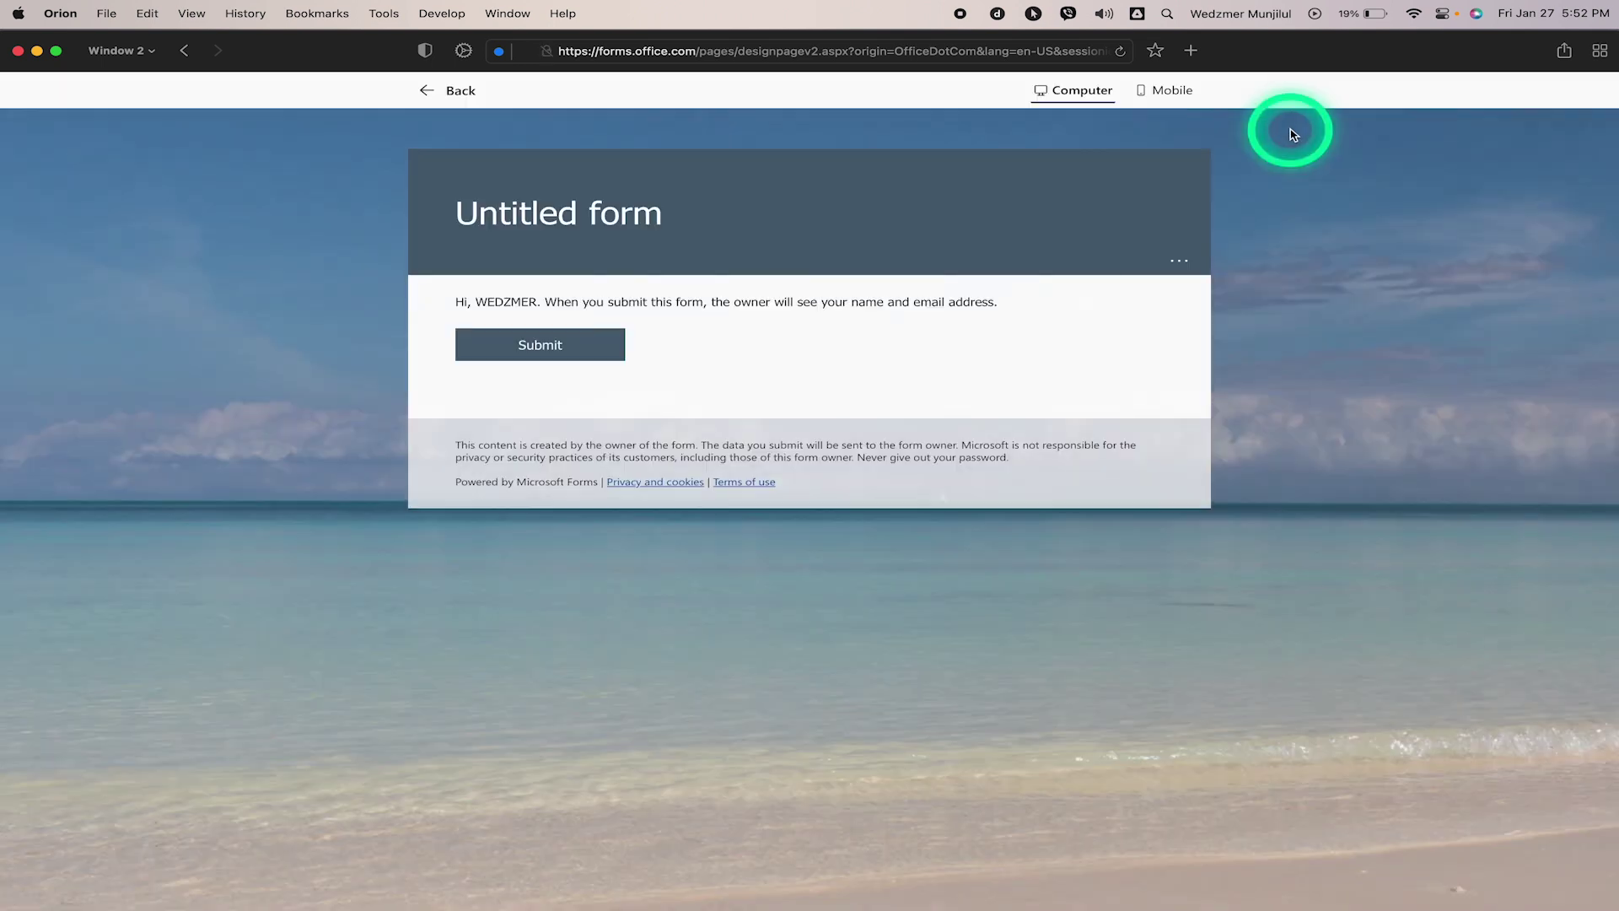
click(429, 91)
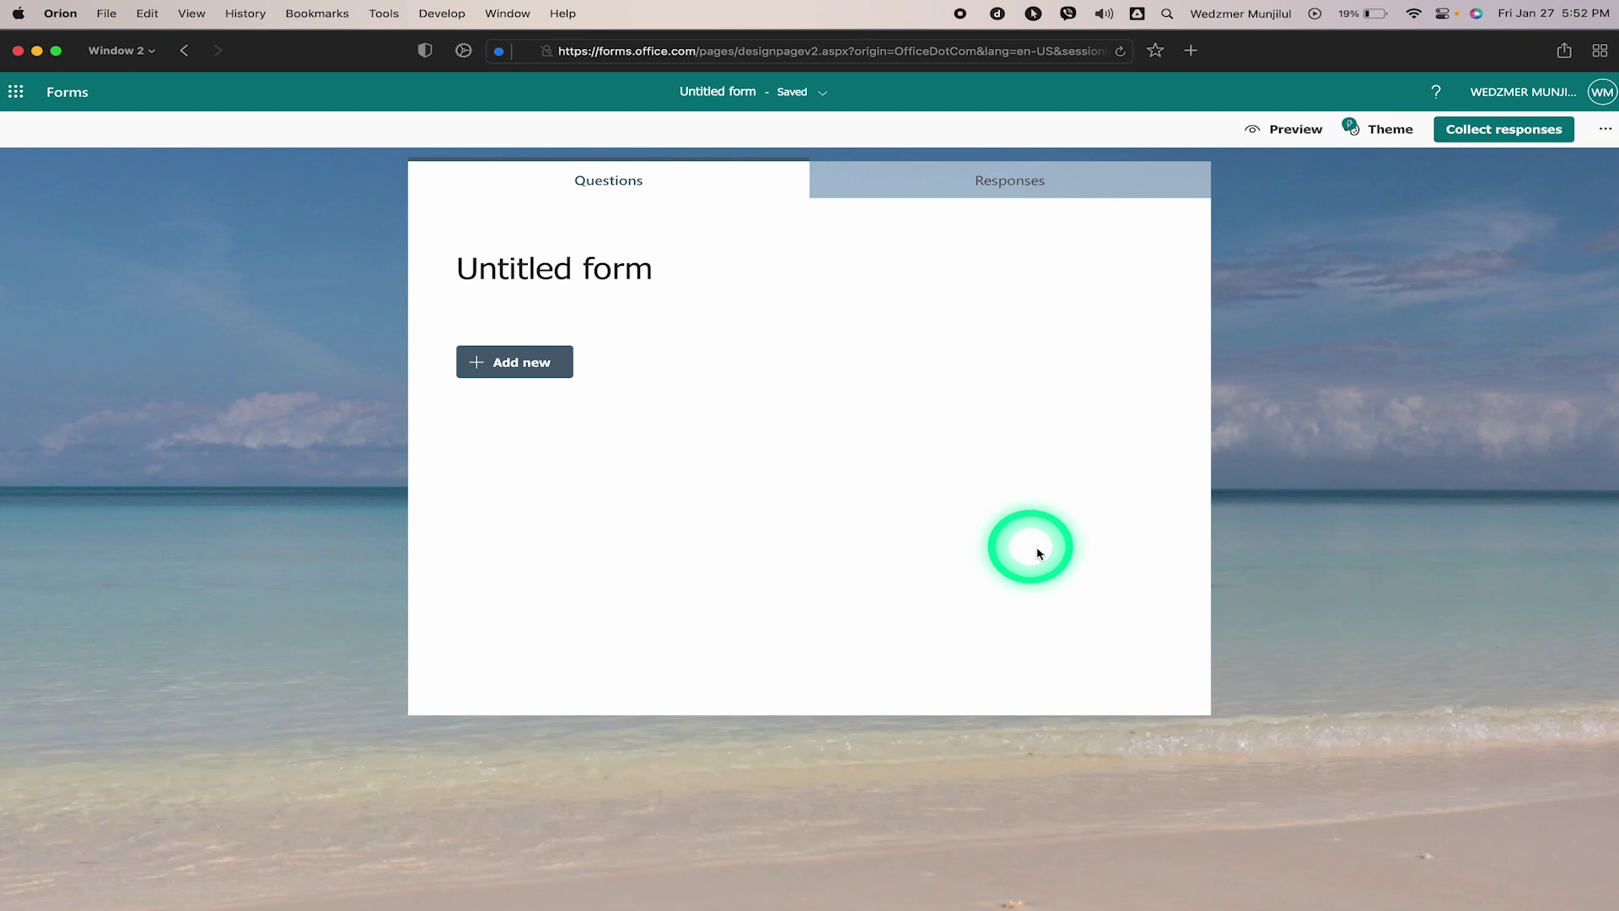
- Browse more theme ideas, apply the bookshelf library theme, and preview the form
click(1384, 129)
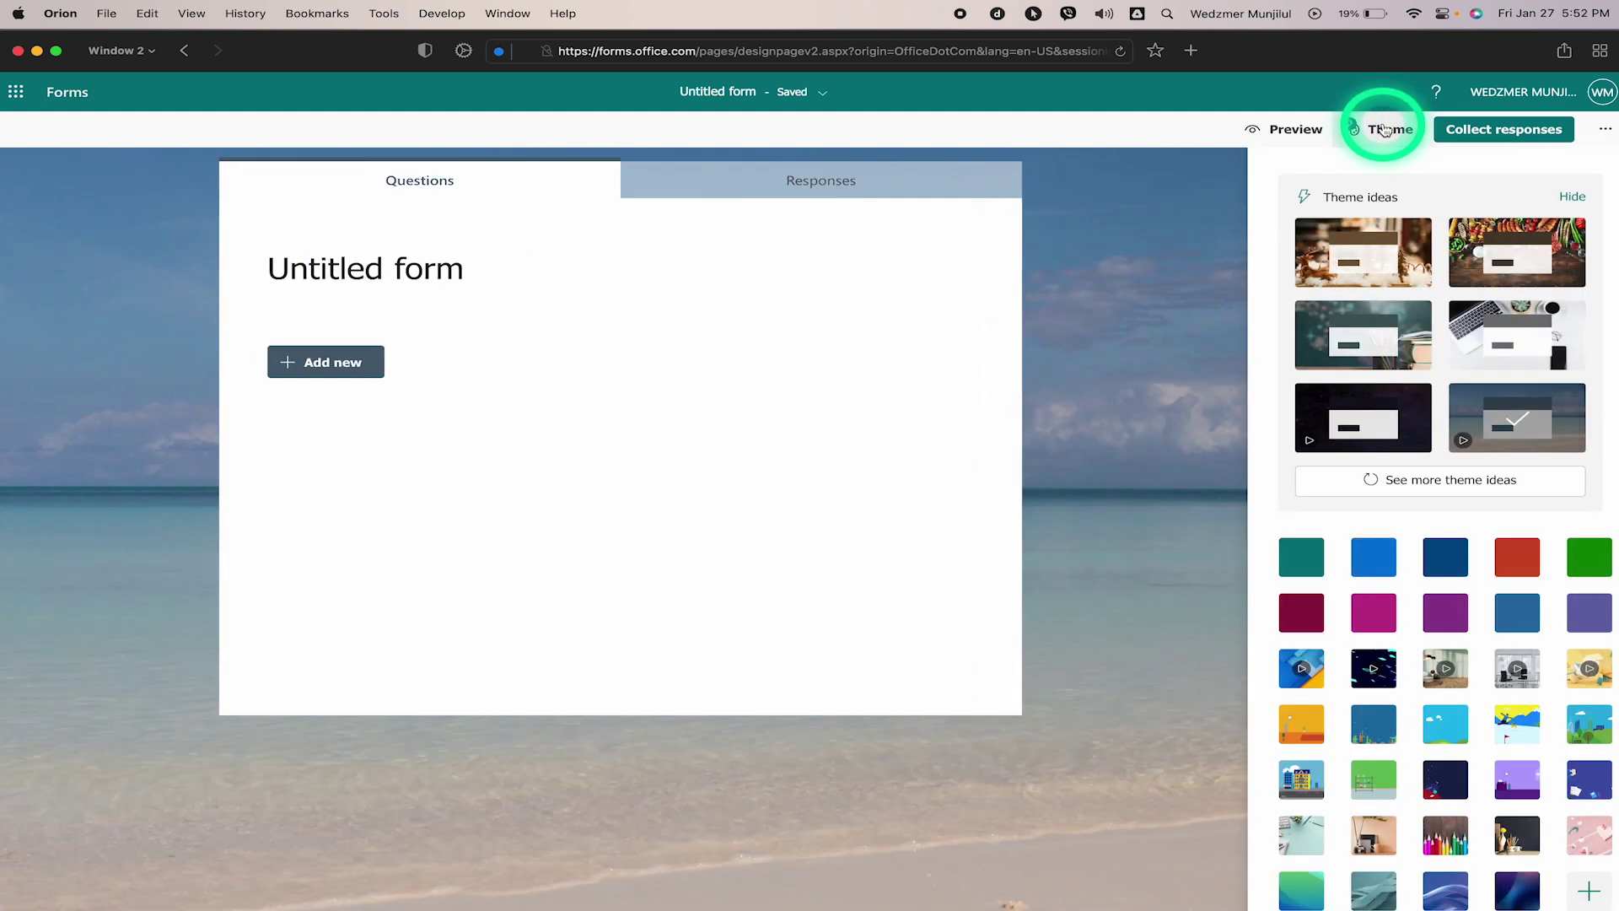
click(1395, 481)
click(1396, 480)
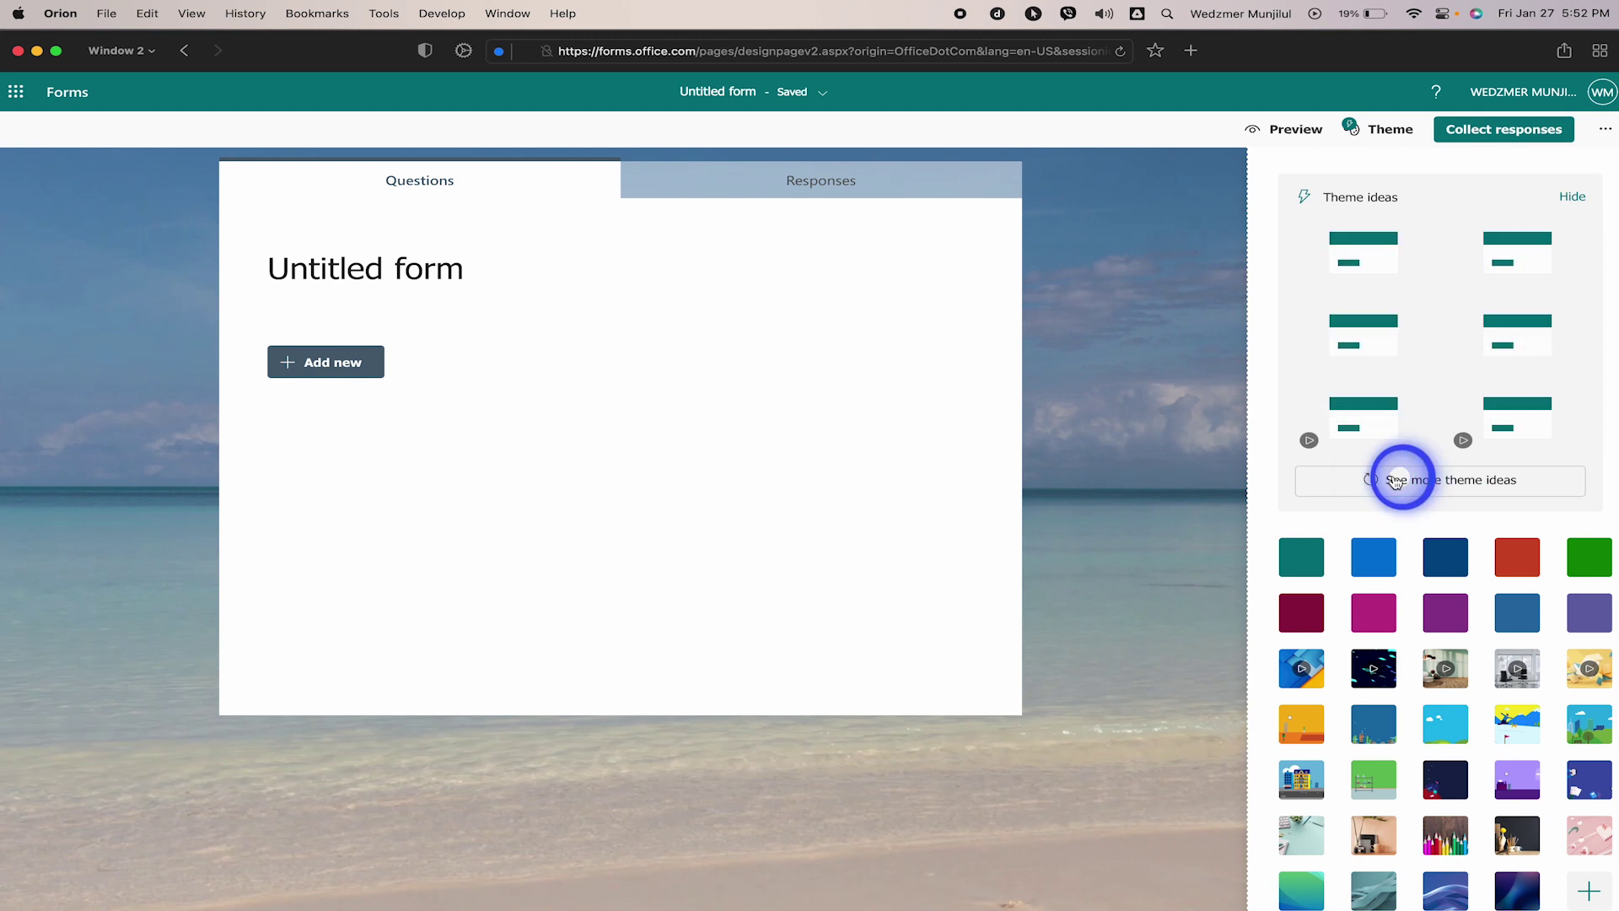
click(1395, 480)
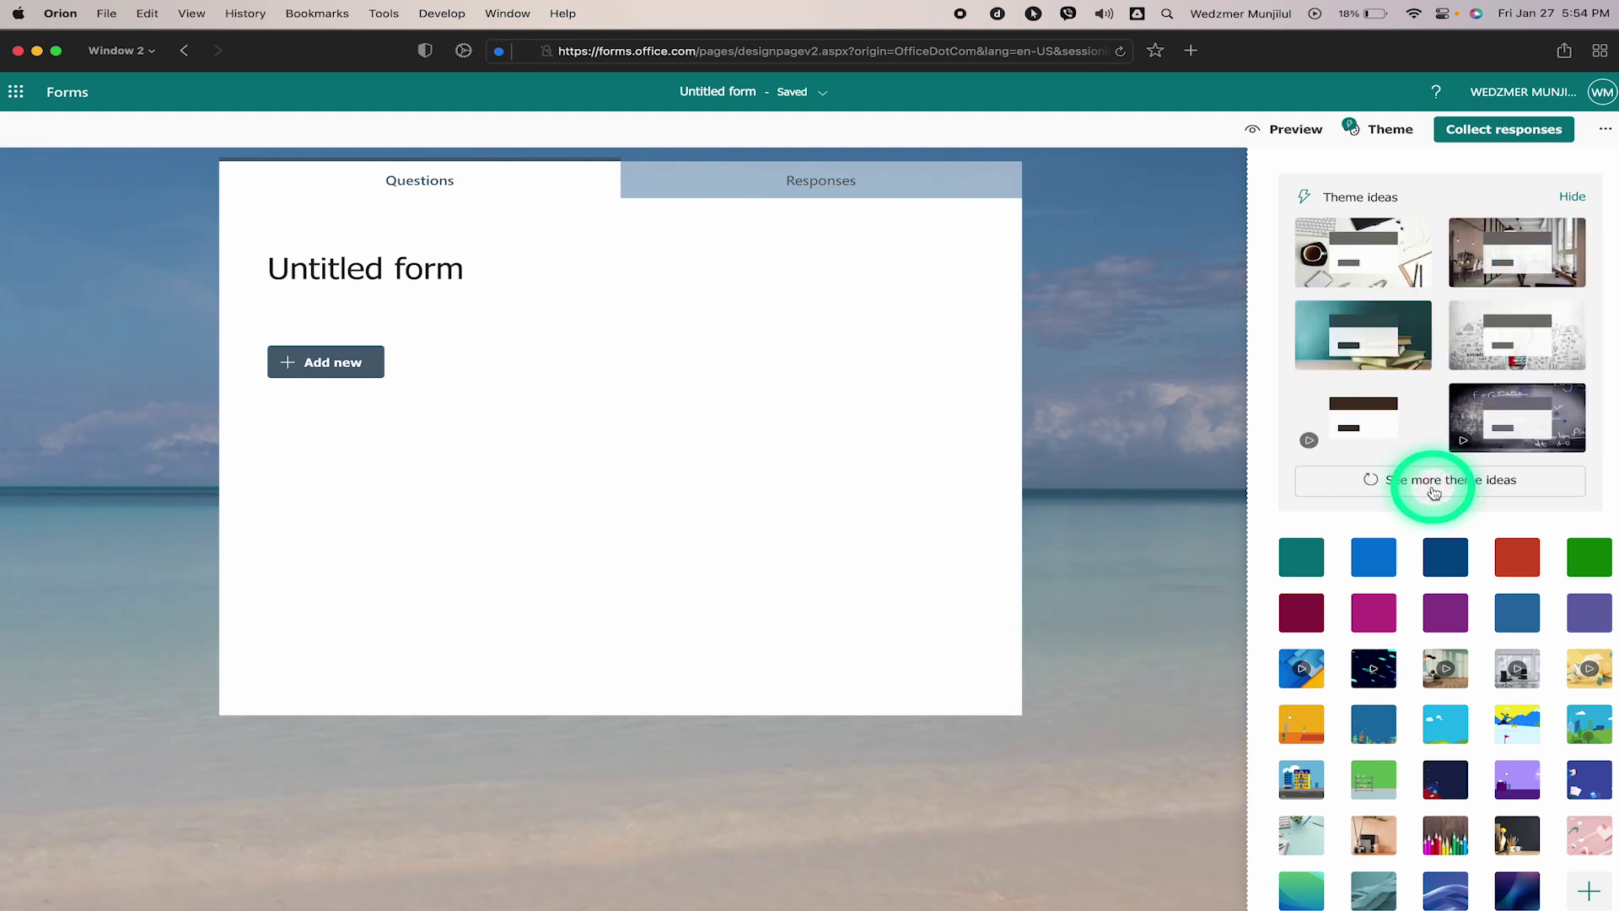
click(1434, 490)
click(1391, 433)
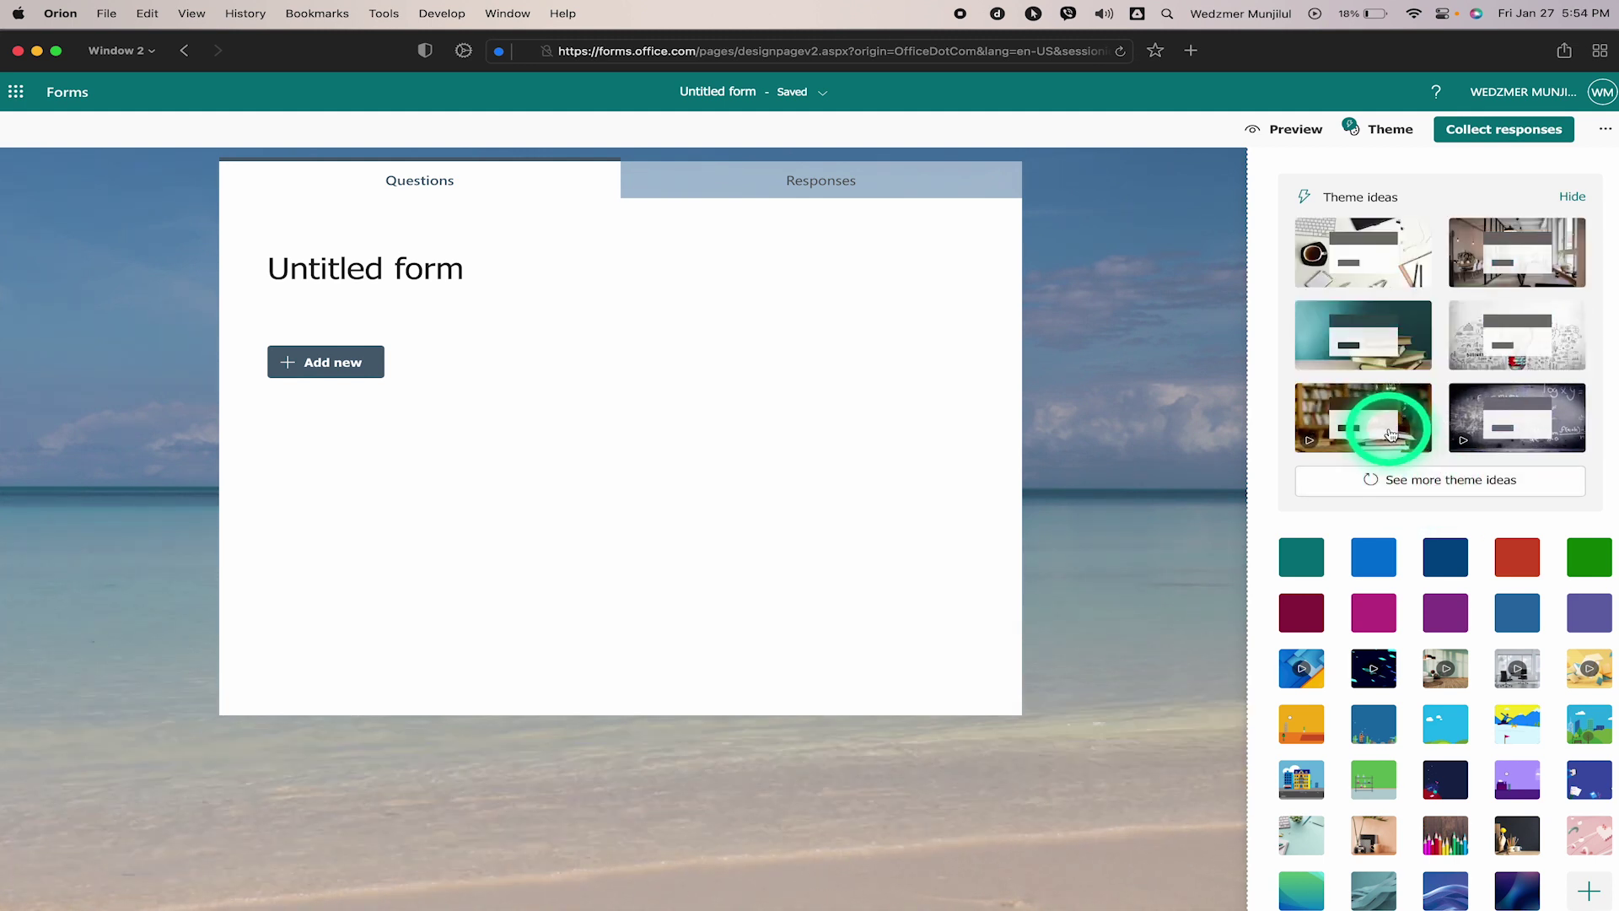
click(1153, 467)
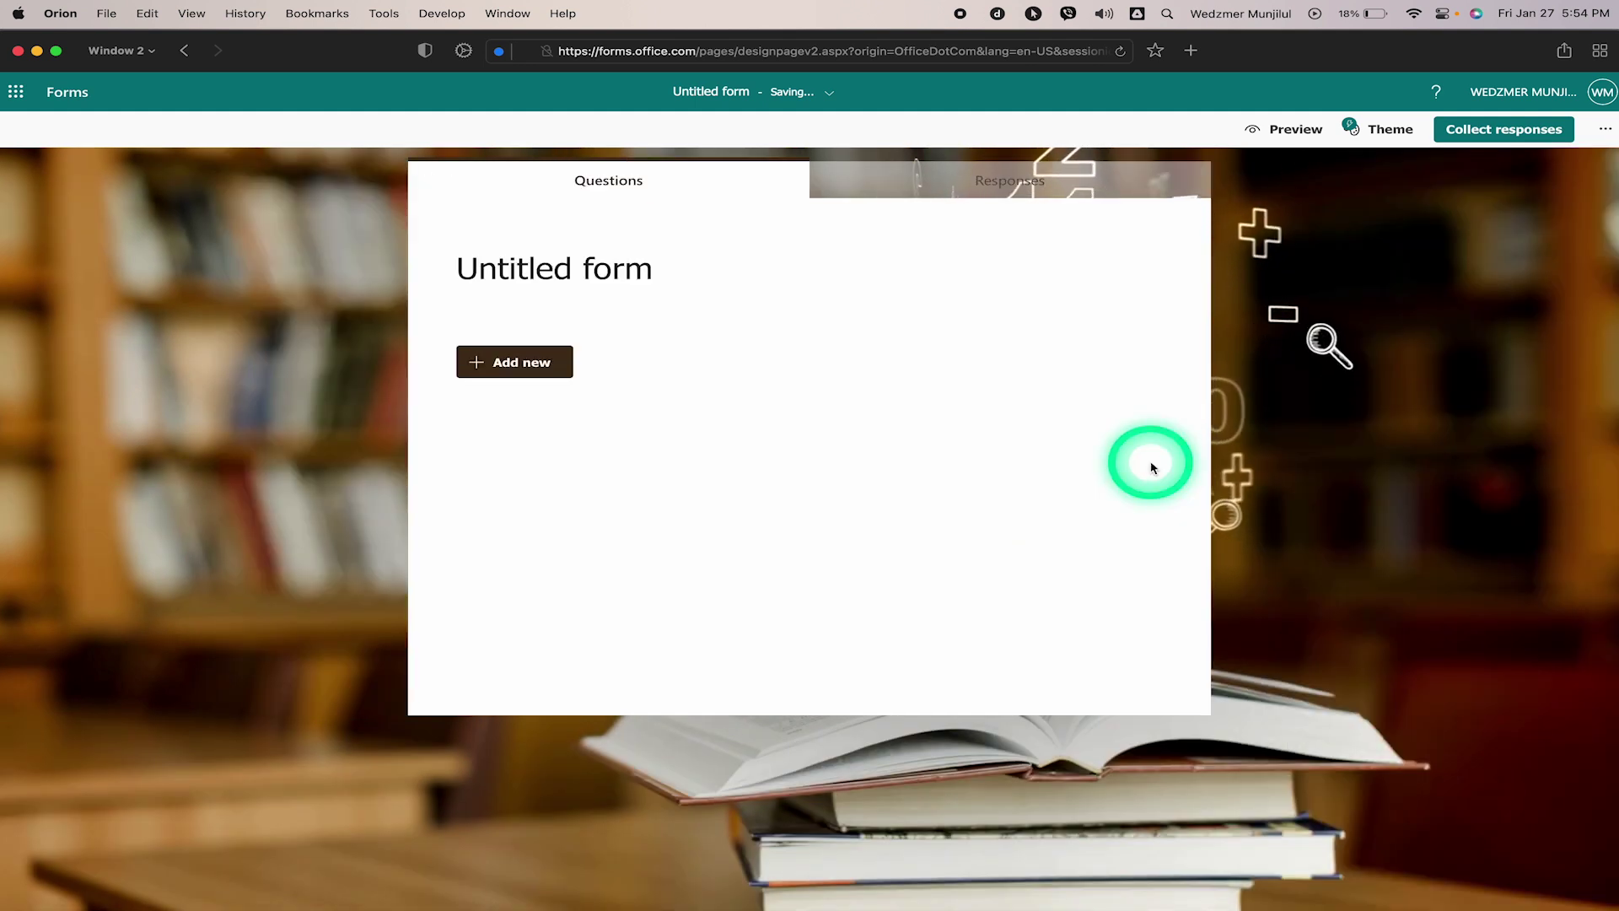
click(1286, 131)
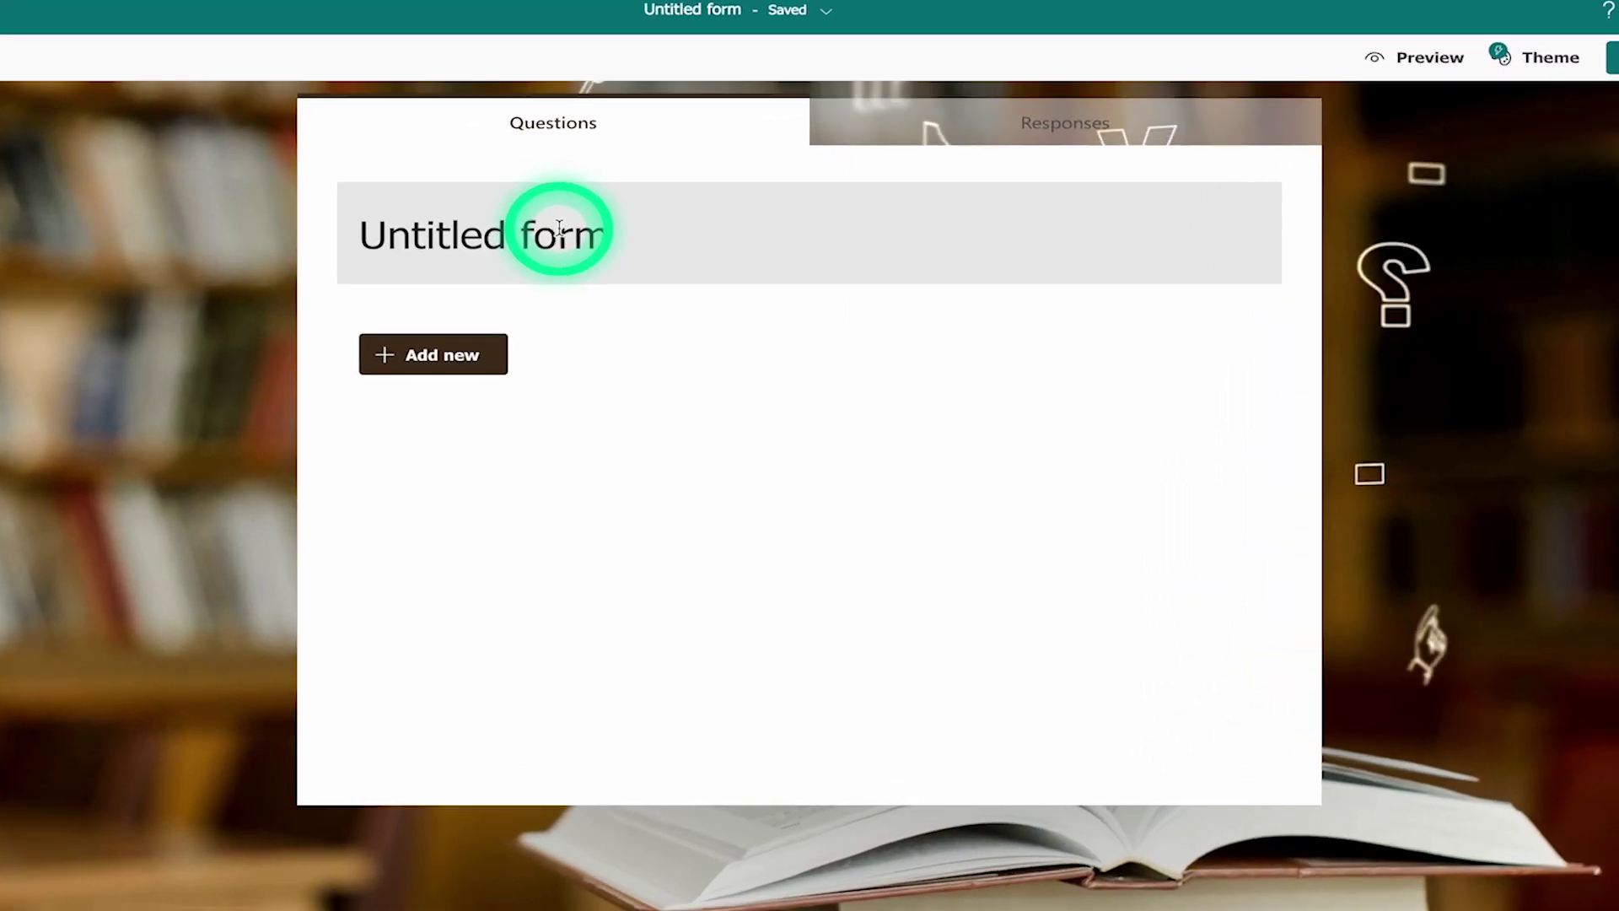
- Title the form 'Sample Repository Form'
click(559, 228)
text(S)
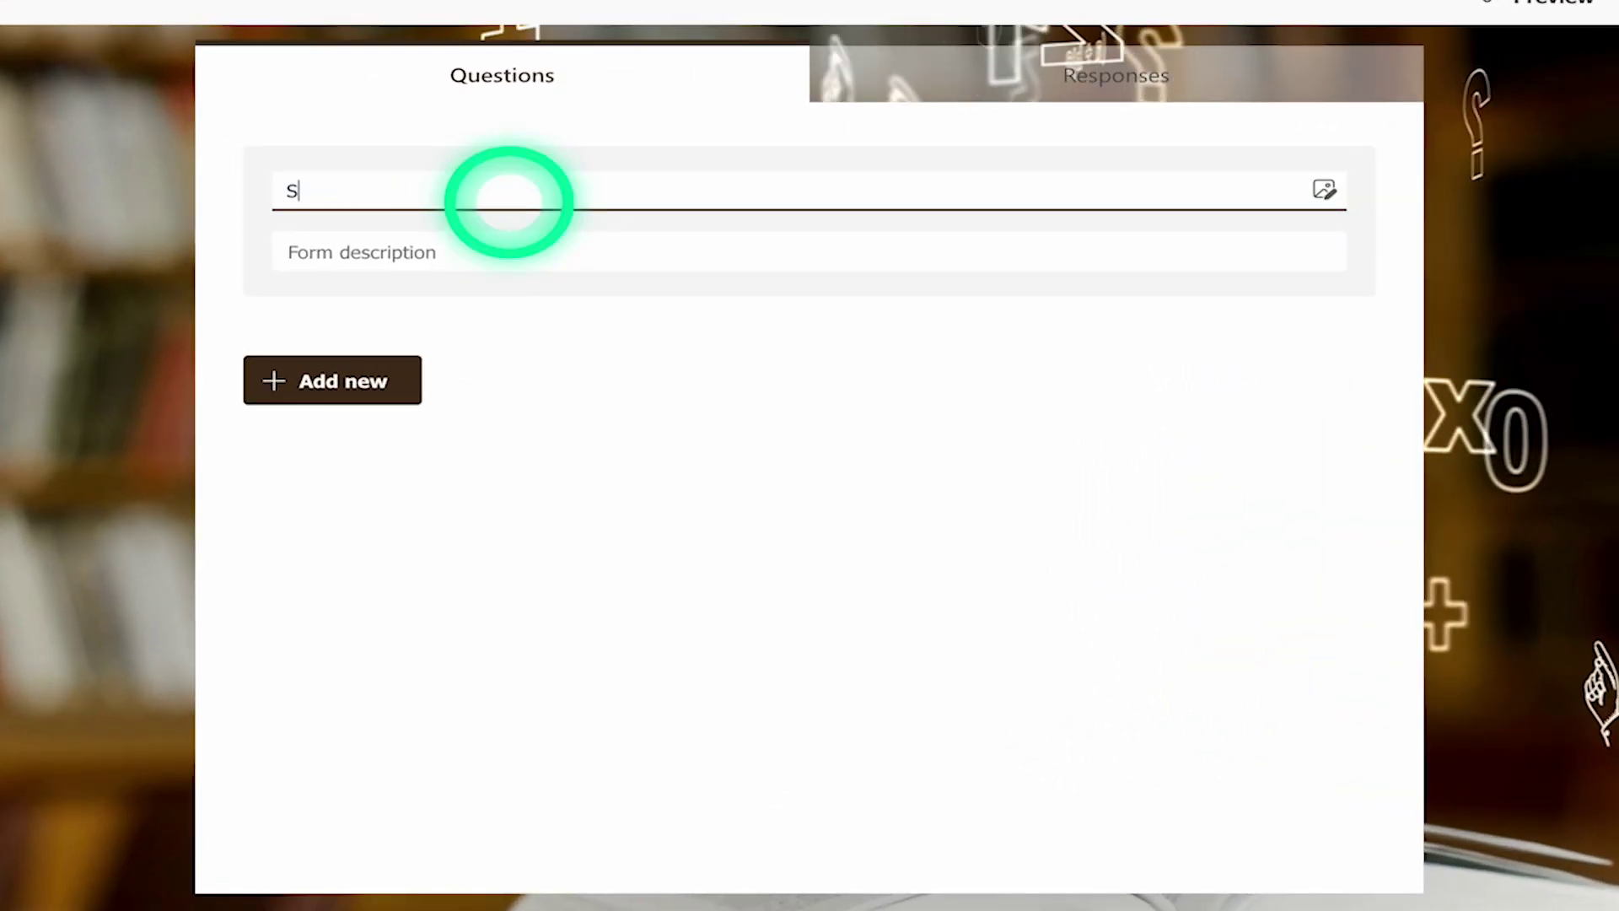
text(ample )
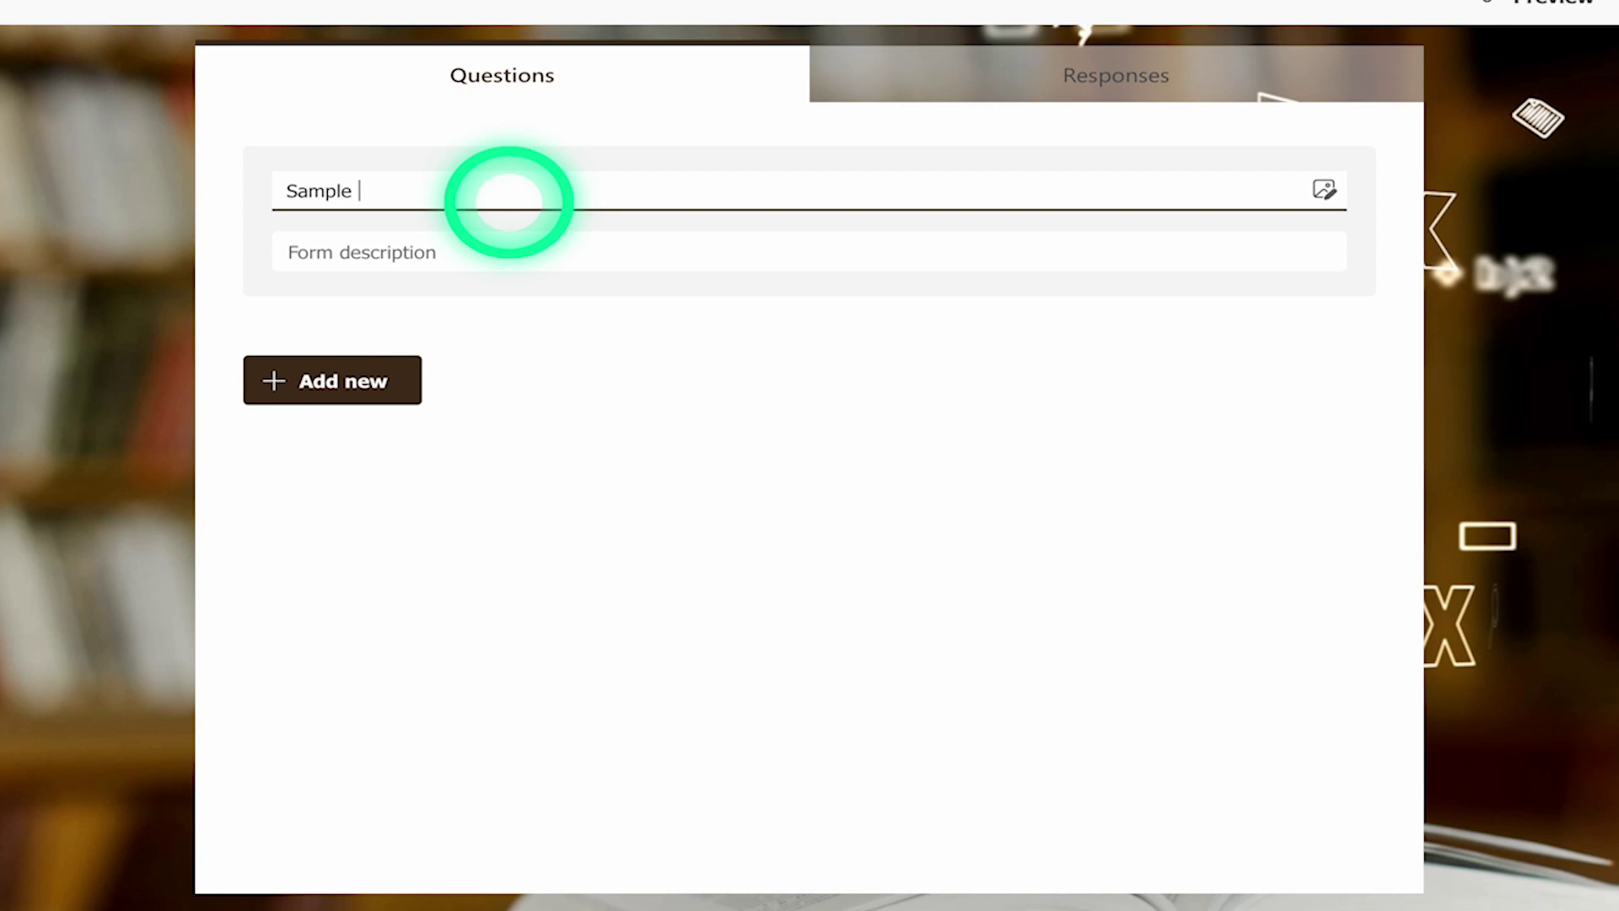
text(Repository Form)
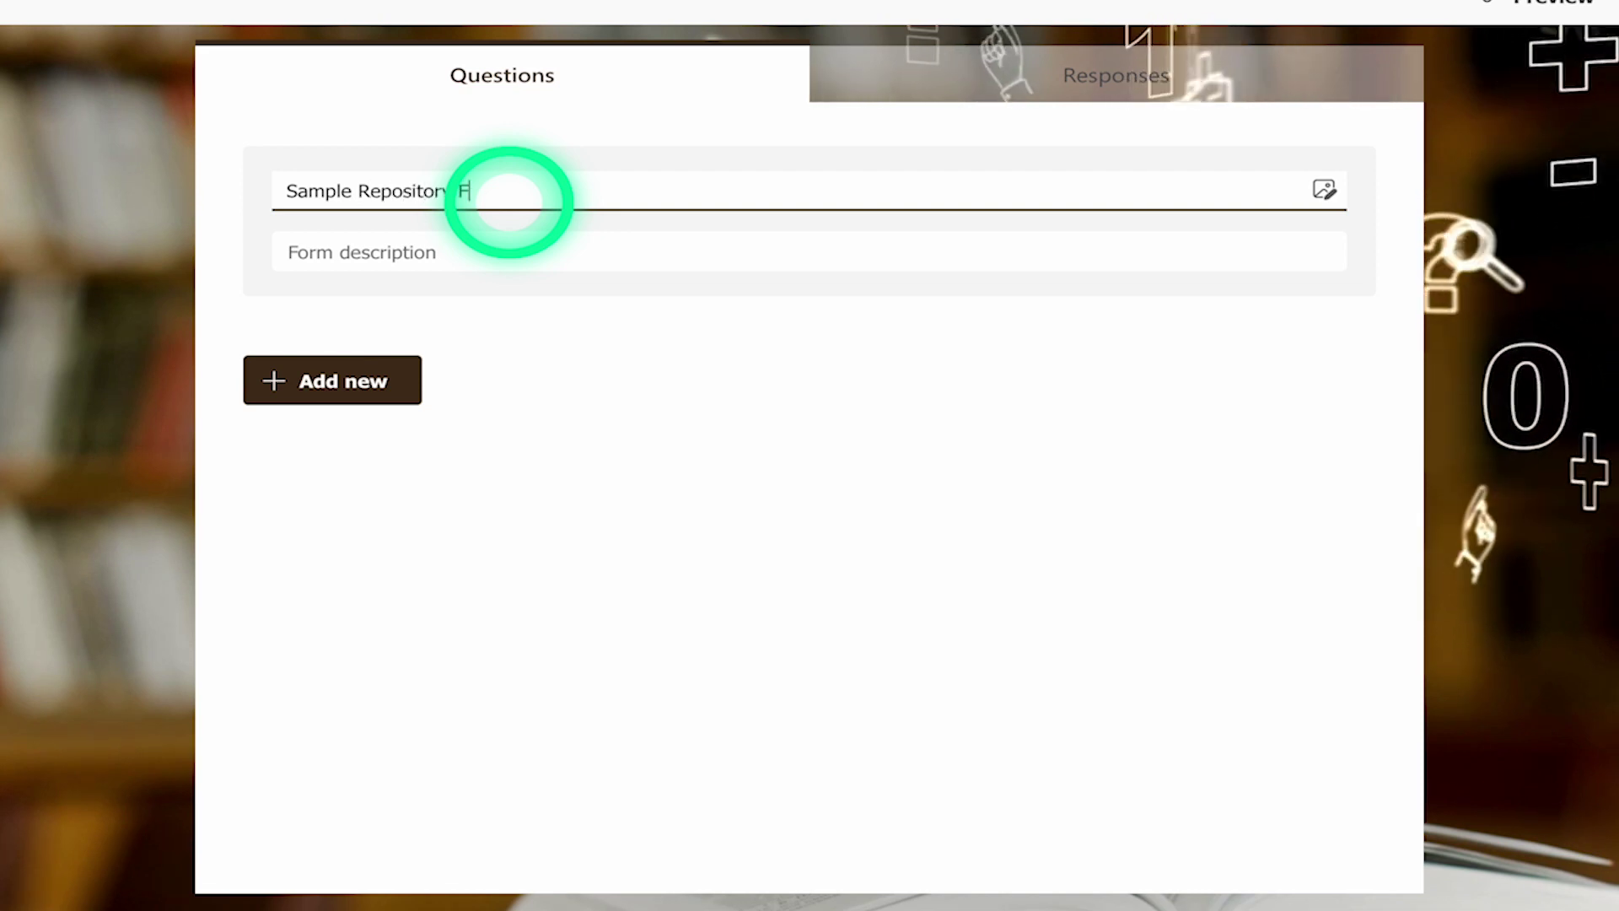
click(436, 478)
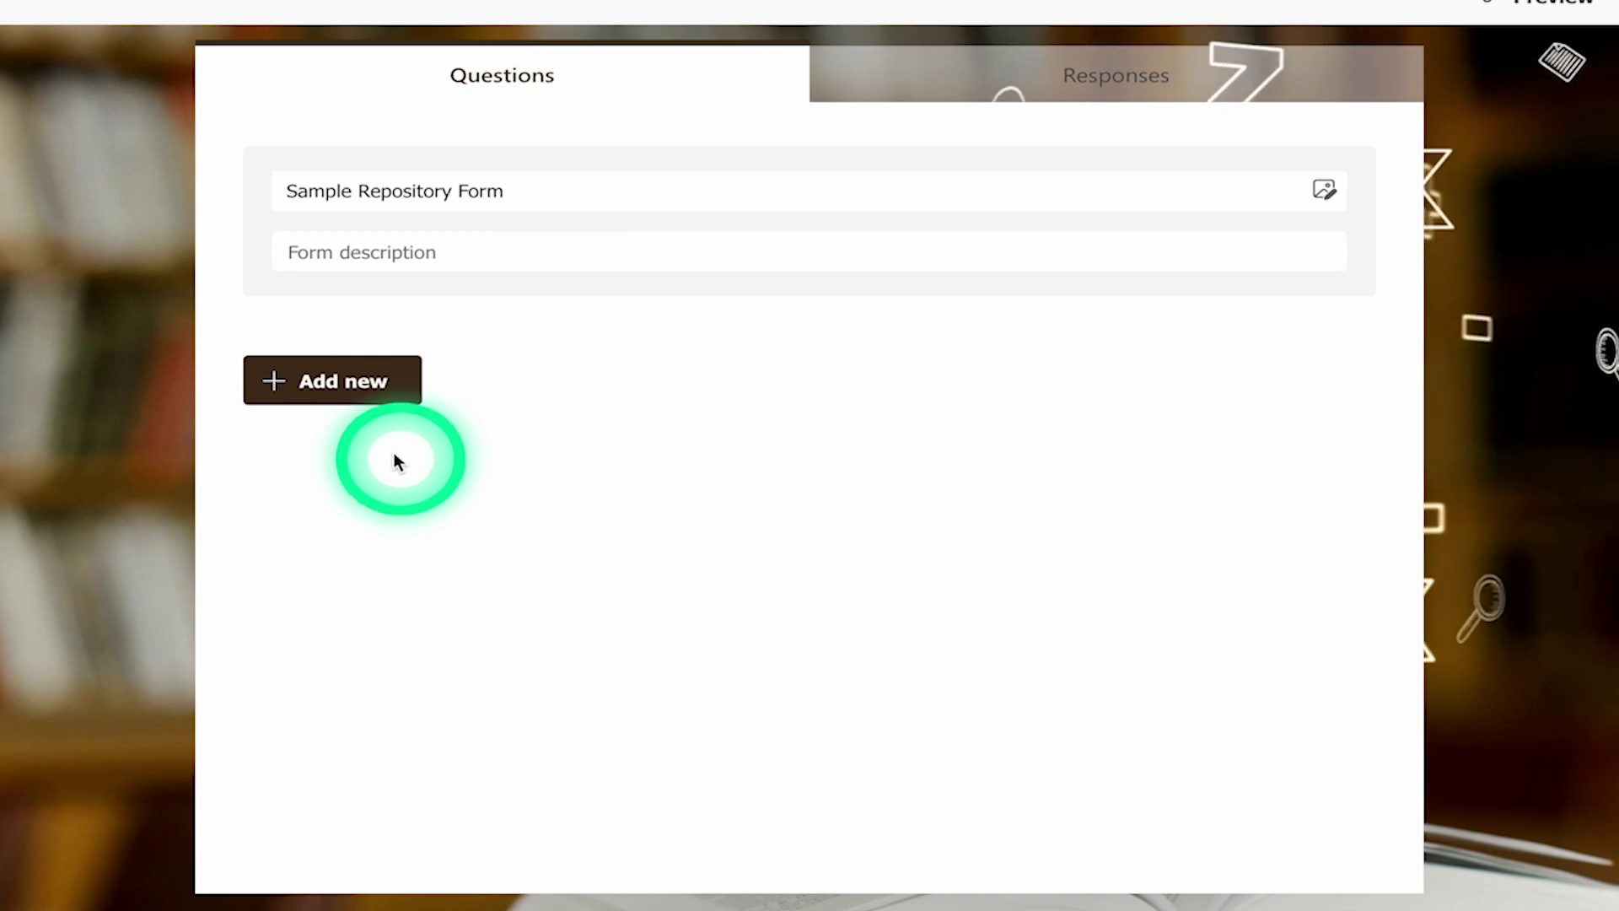
- Add a multiple-choice question starting 'Selec' and begin editing its first answer option
click(342, 388)
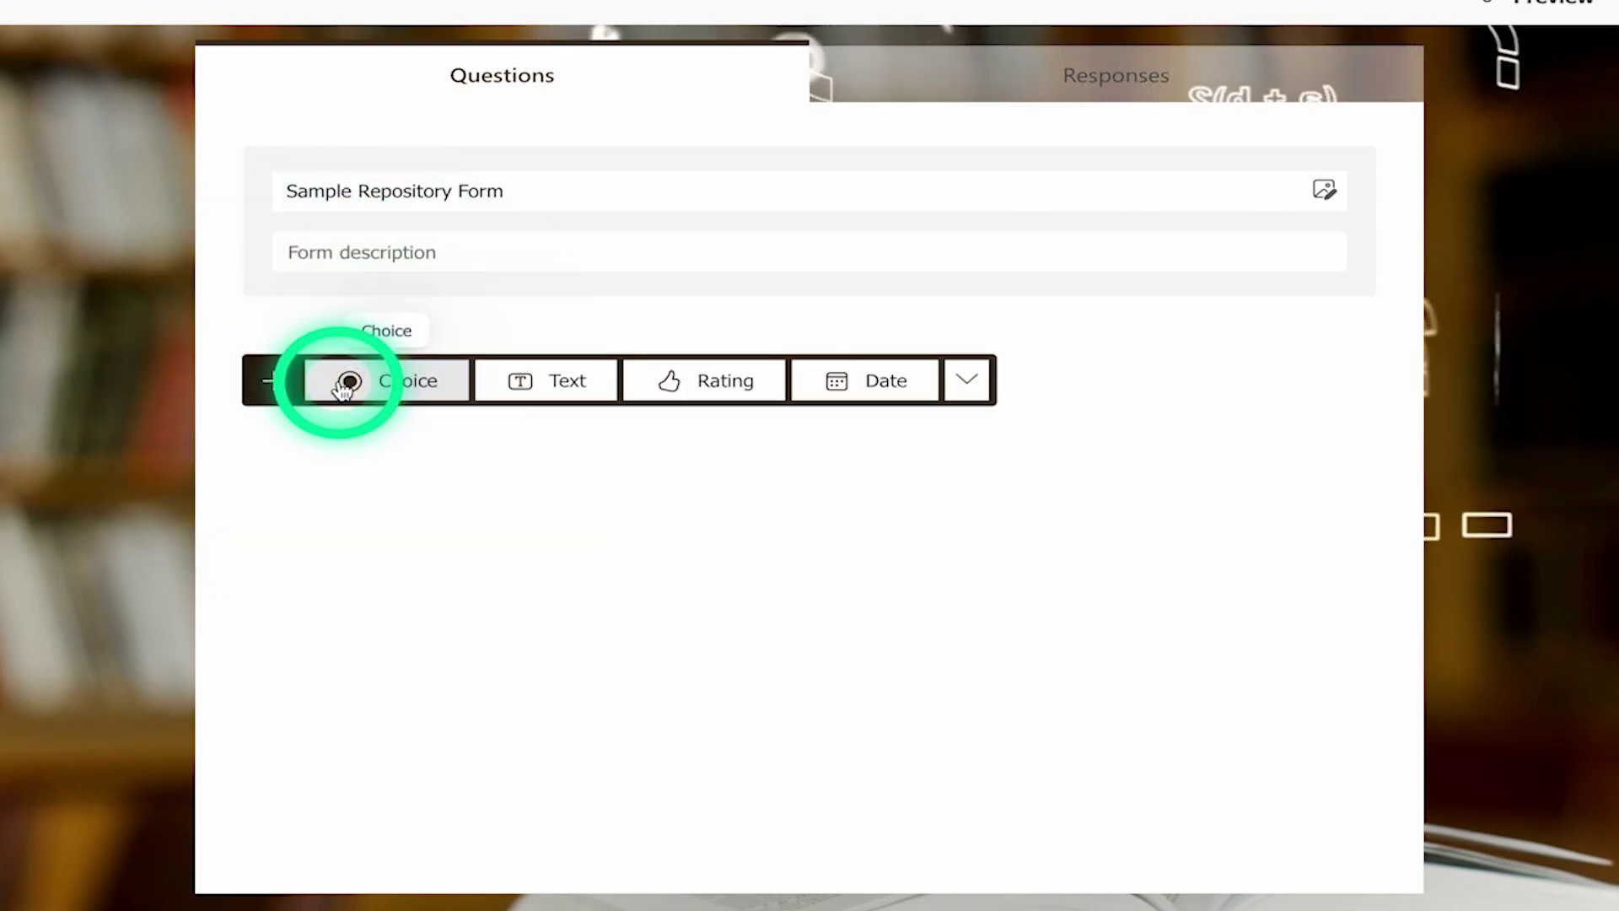
click(390, 386)
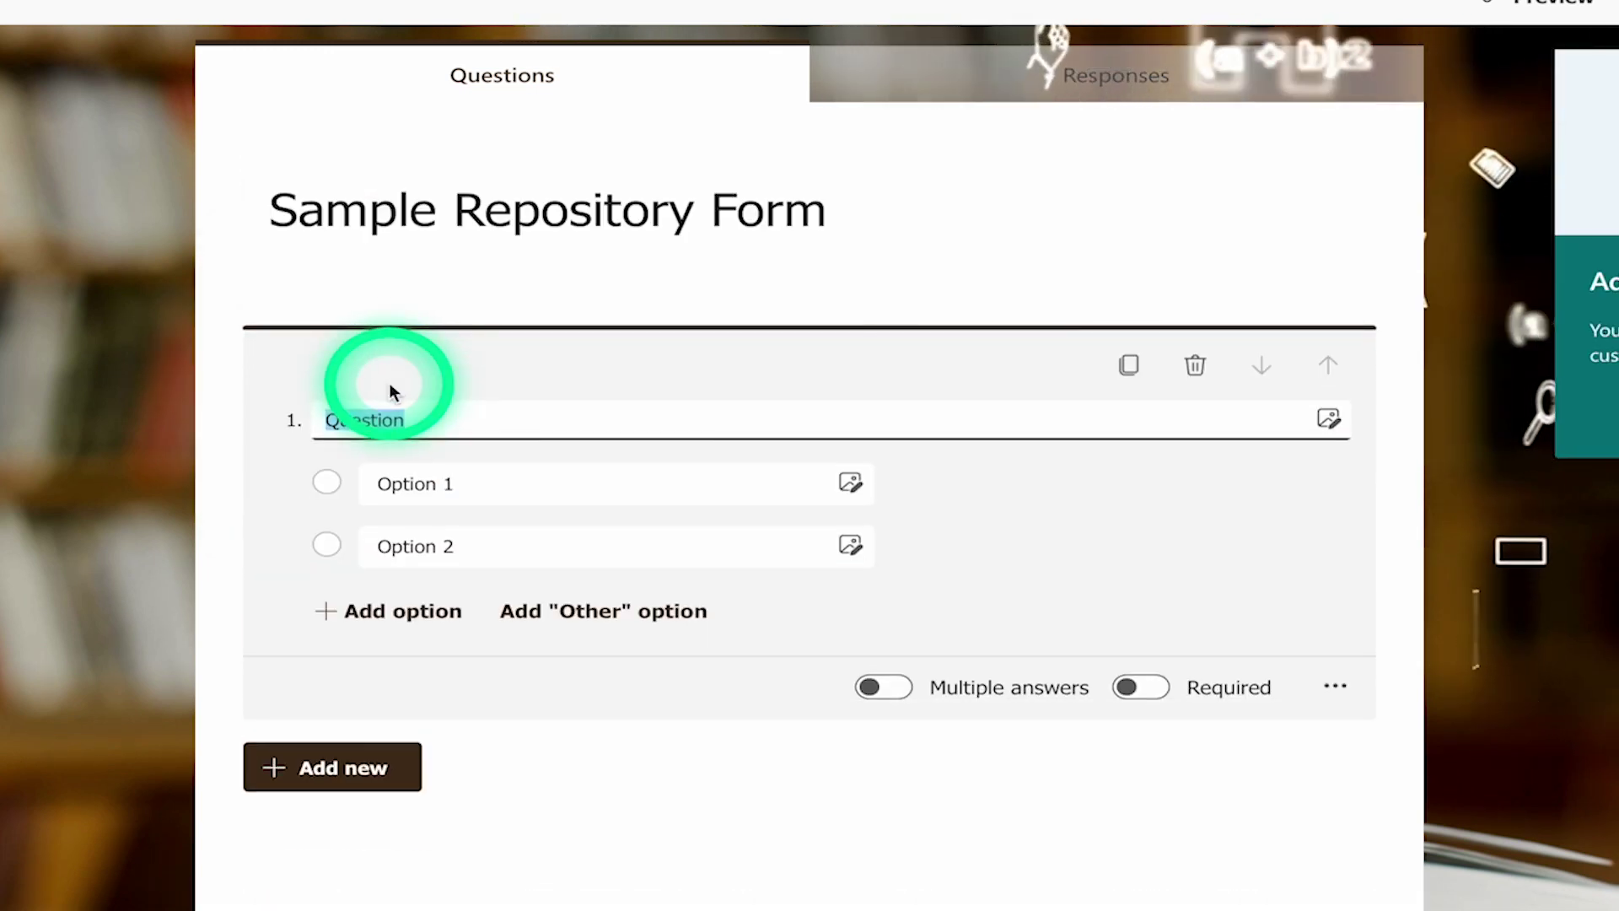
text(Select the school you are affiliated with:)
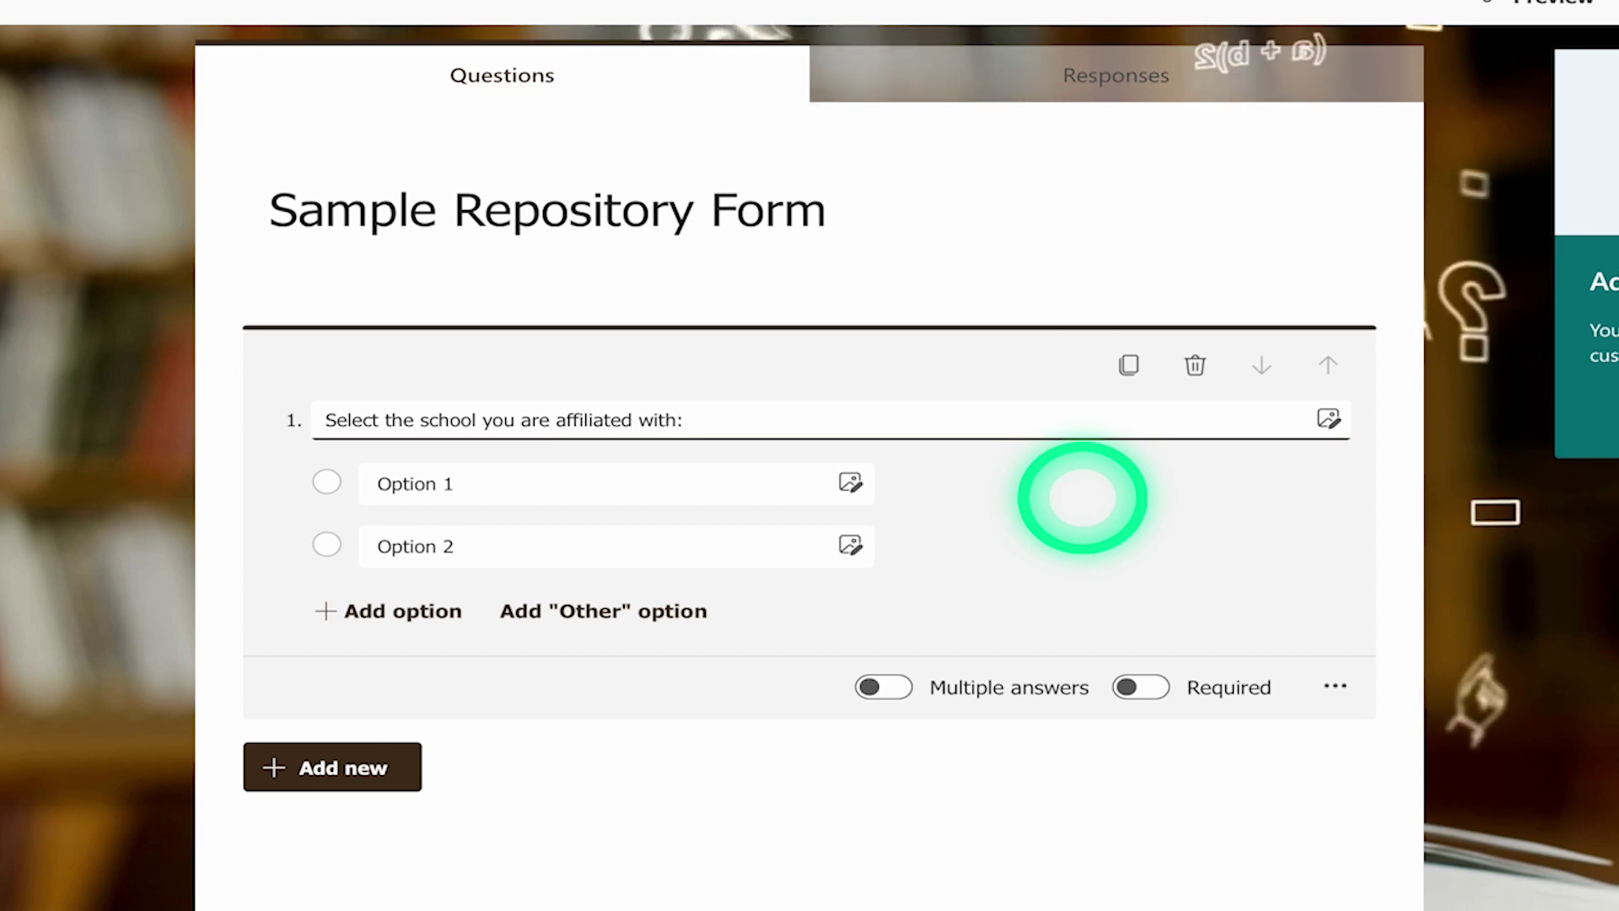
triple_click(643, 422)
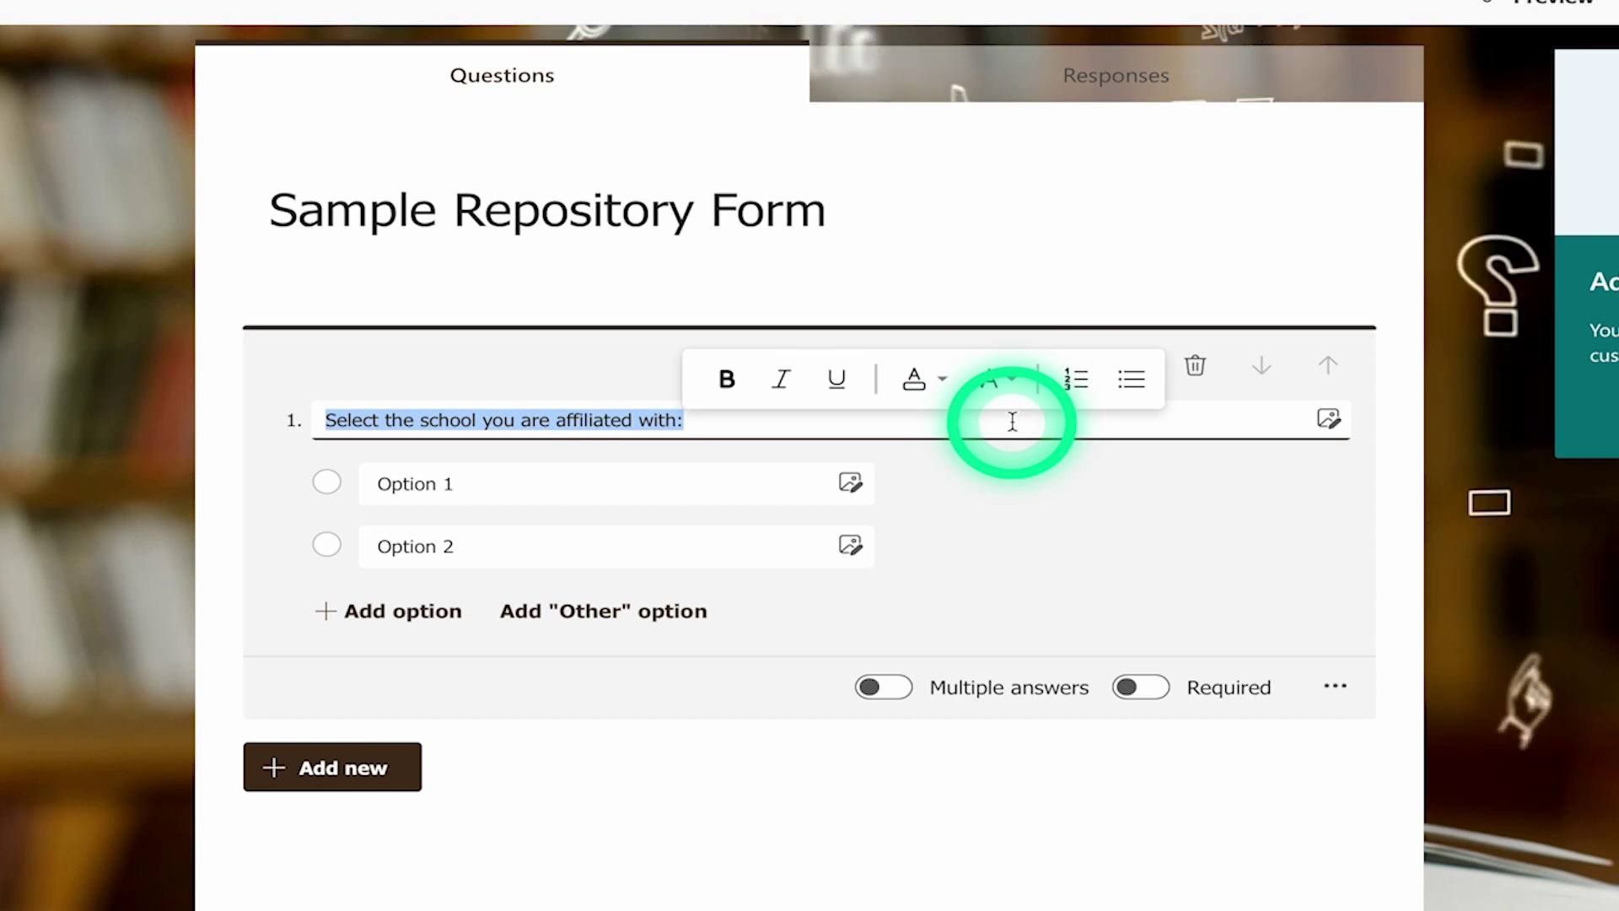
click(1022, 487)
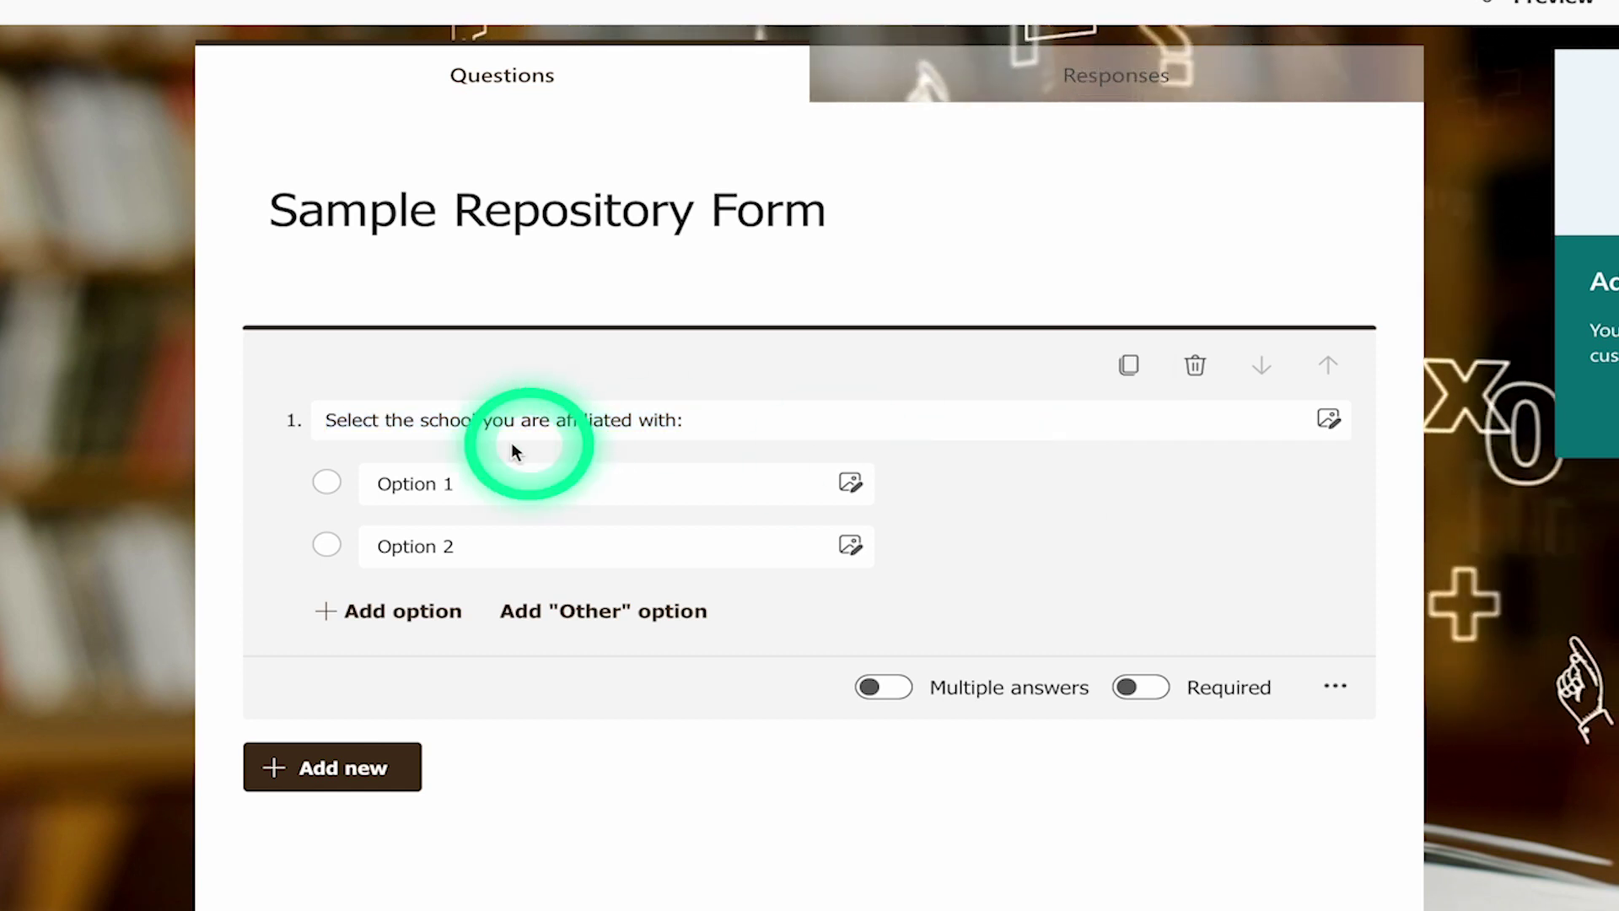
click(489, 484)
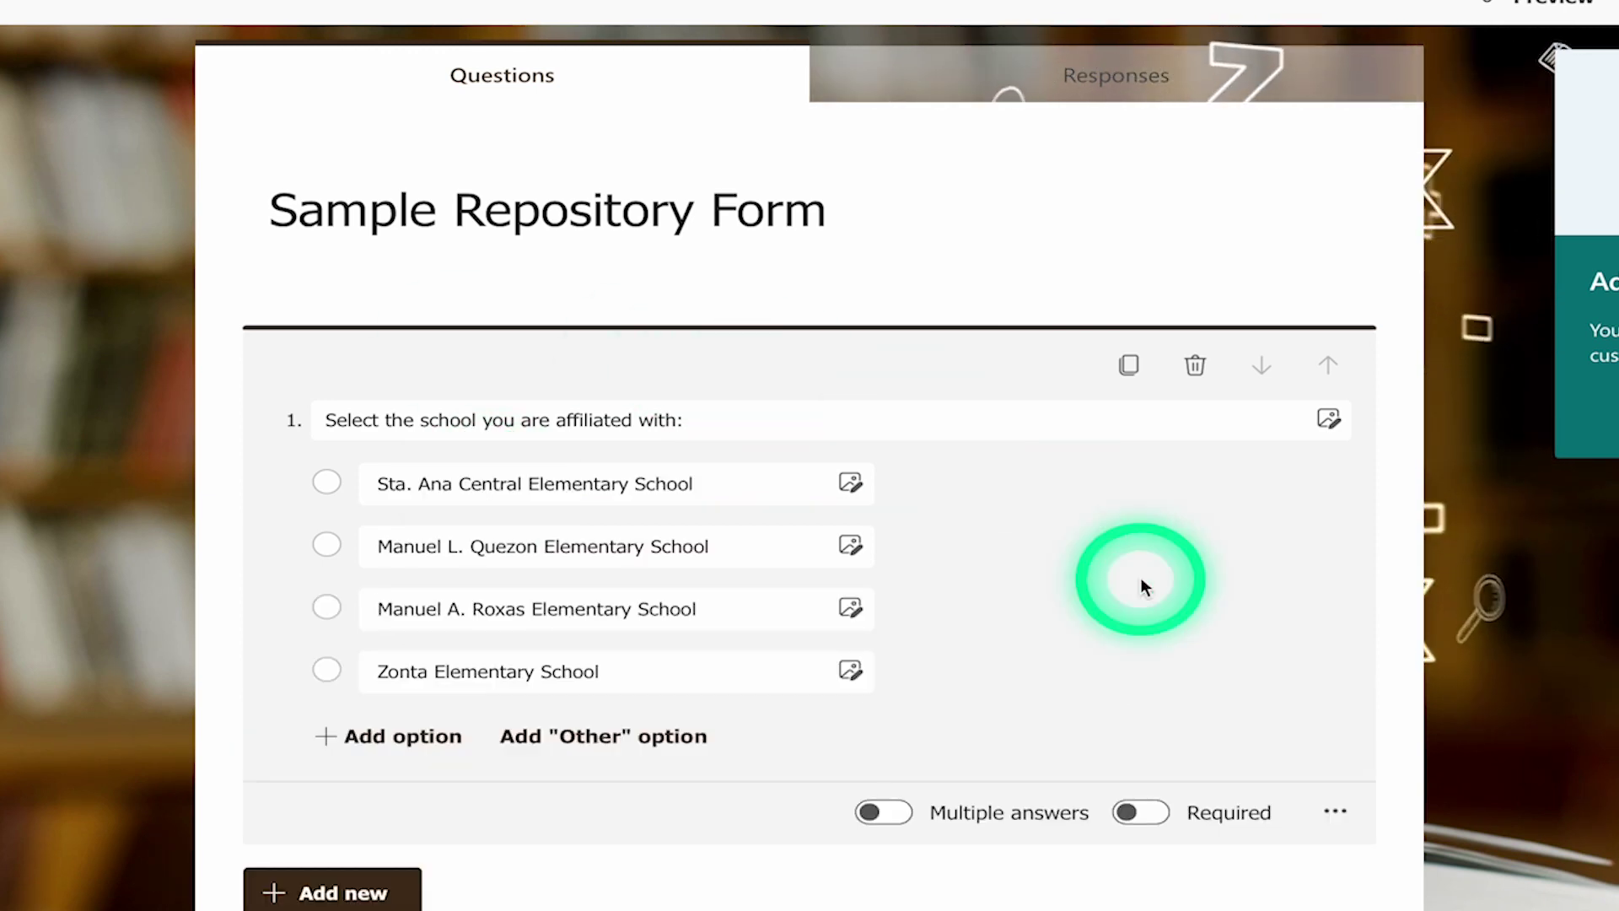
click(851, 484)
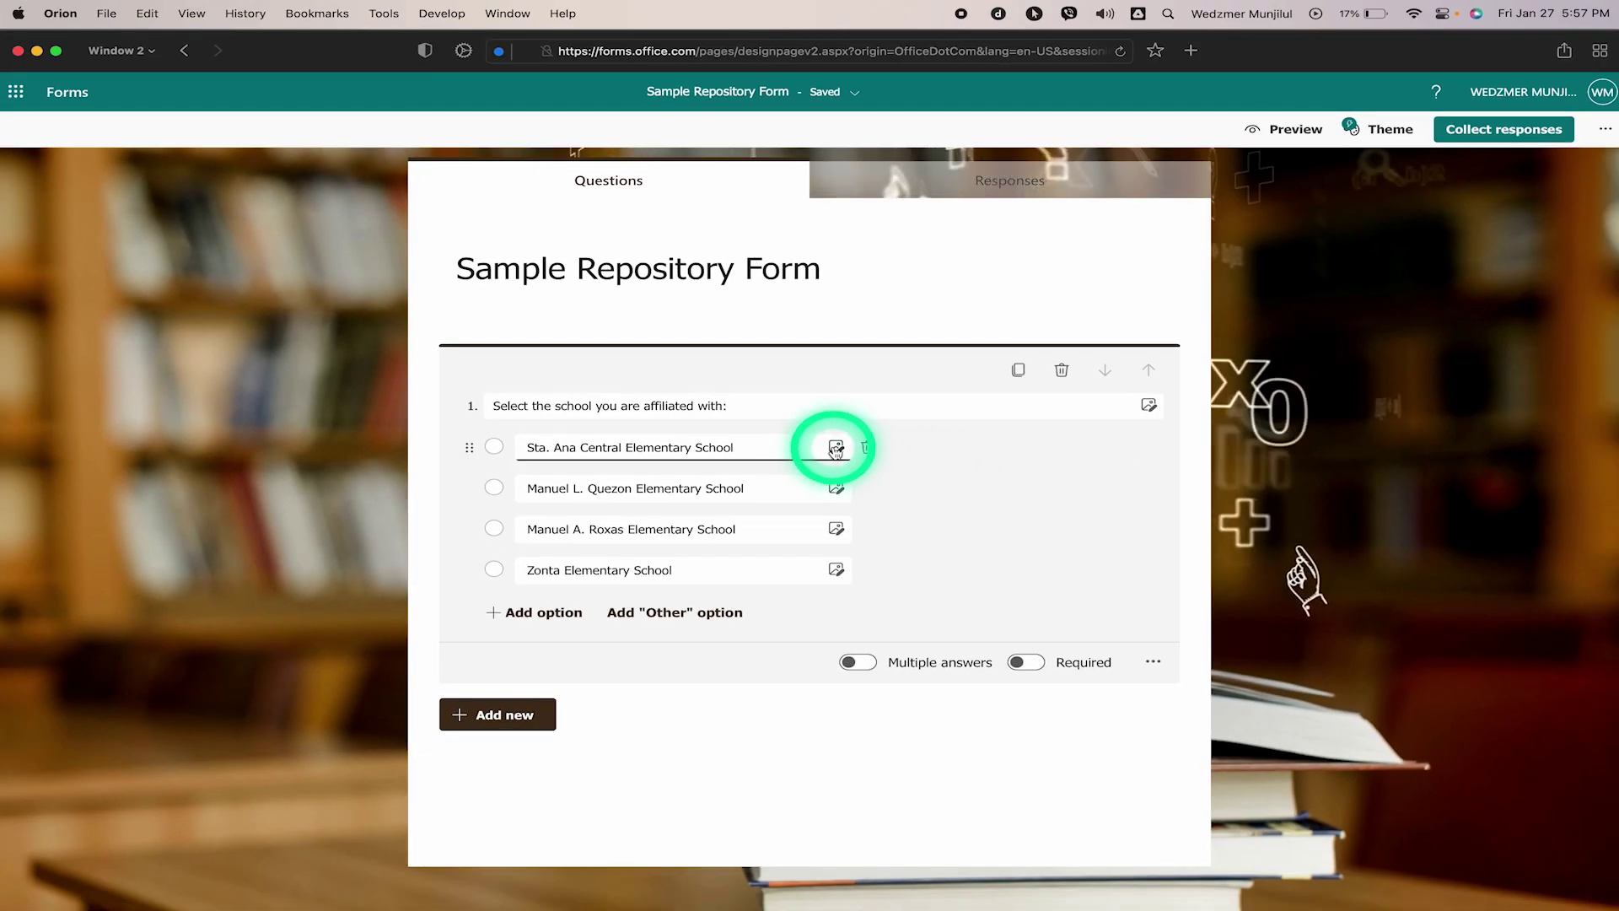
- Upload SACES NEW LOGO.png as the Sta. Ana Central option's image
click(835, 448)
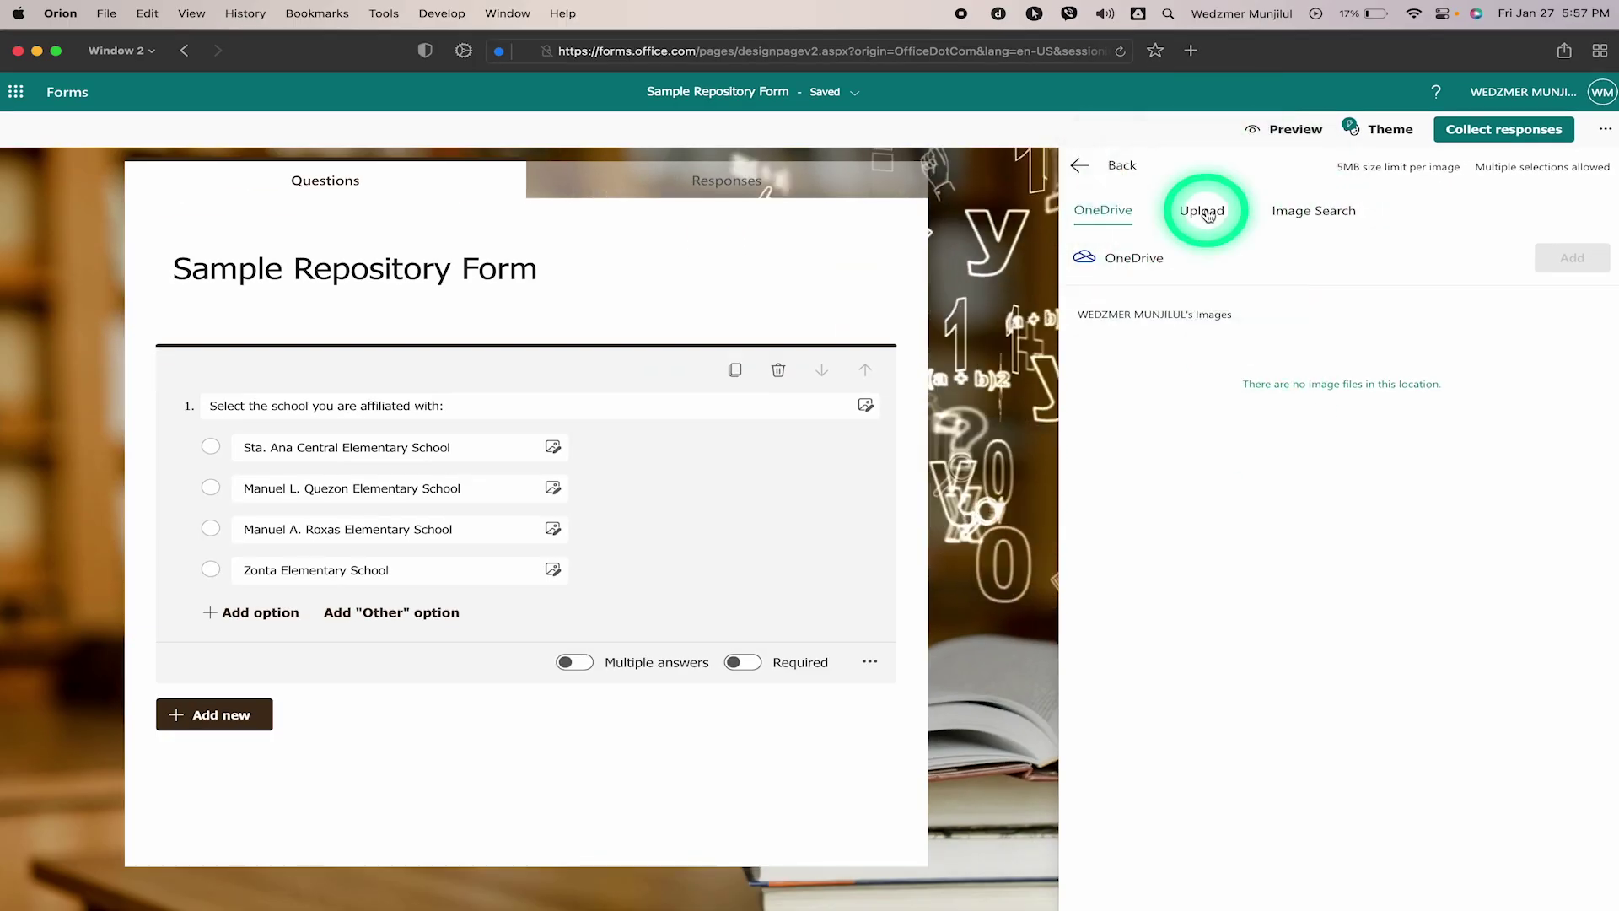
click(1206, 212)
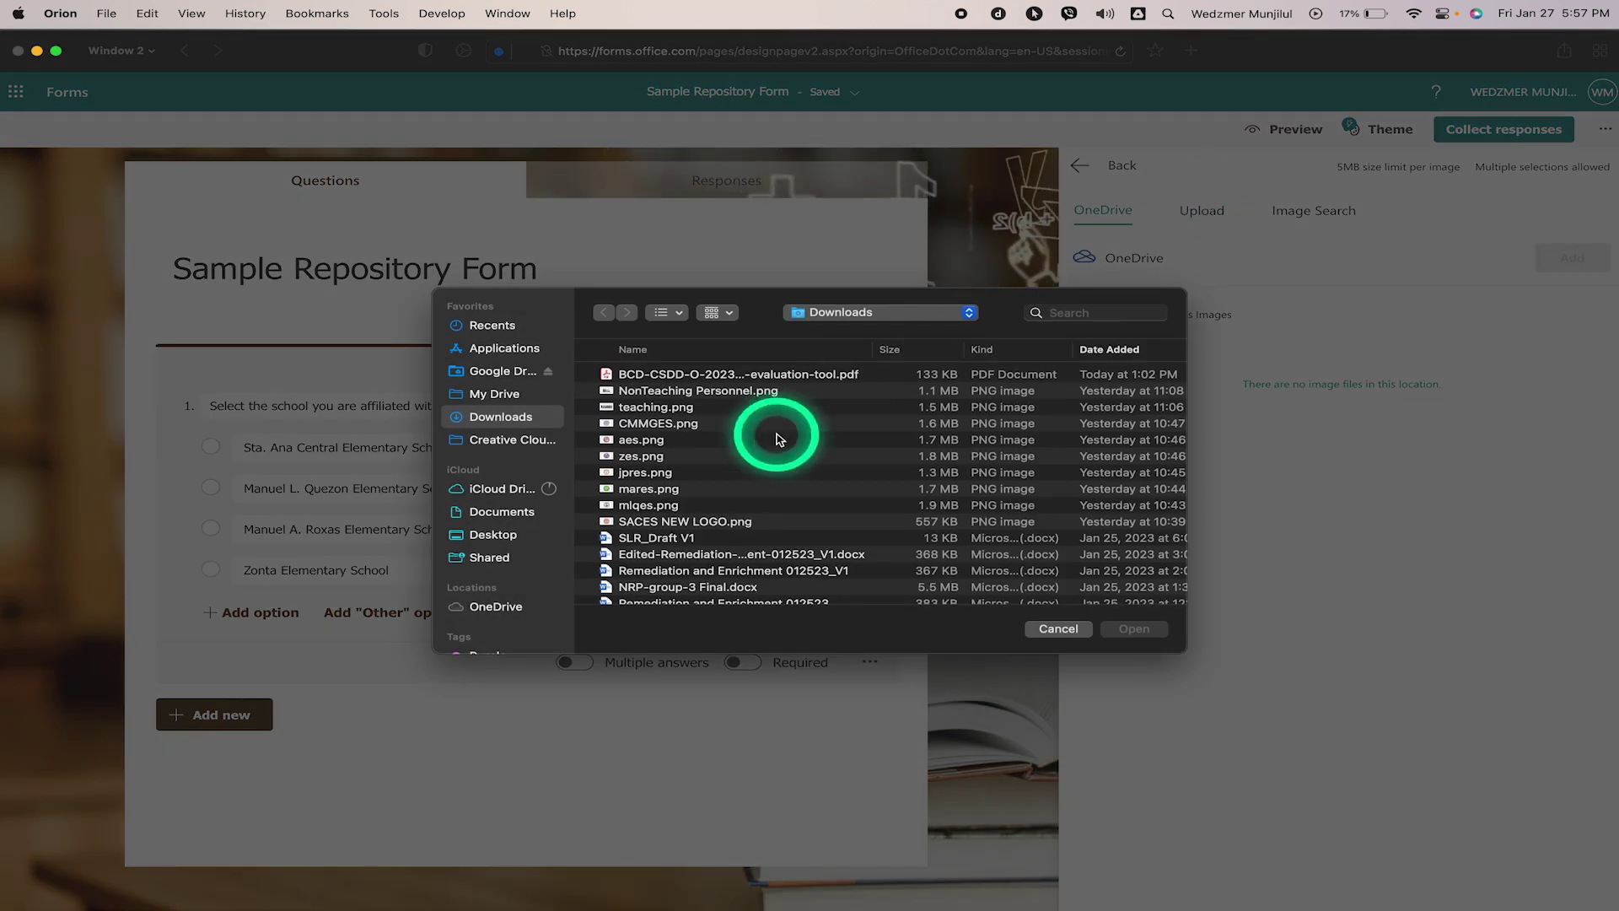
click(654, 523)
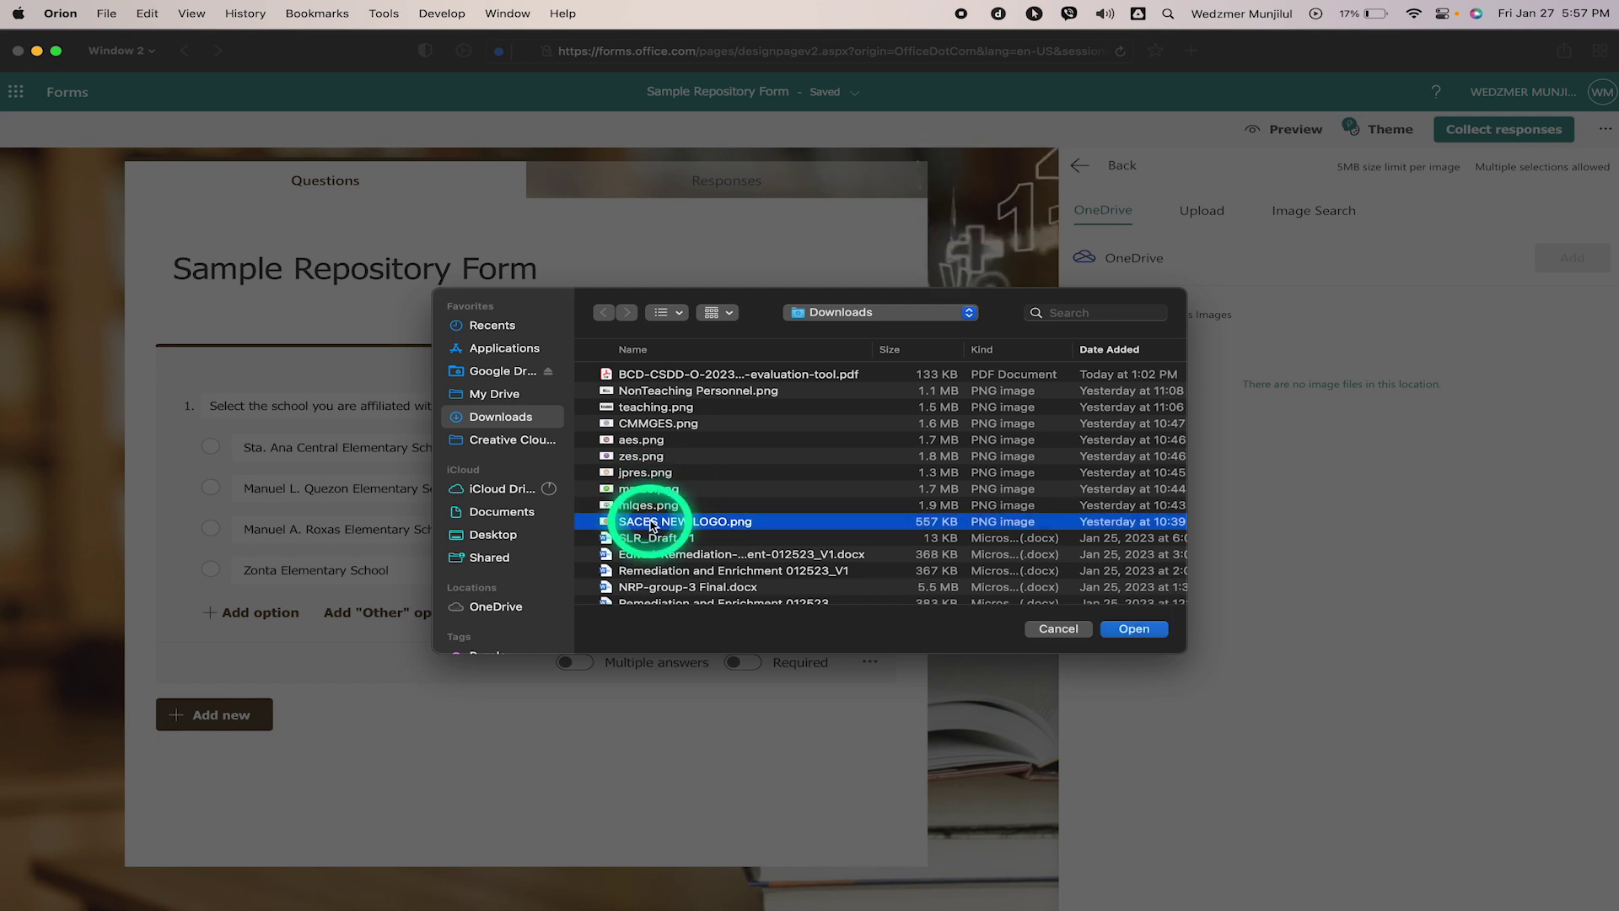
double_click(609, 523)
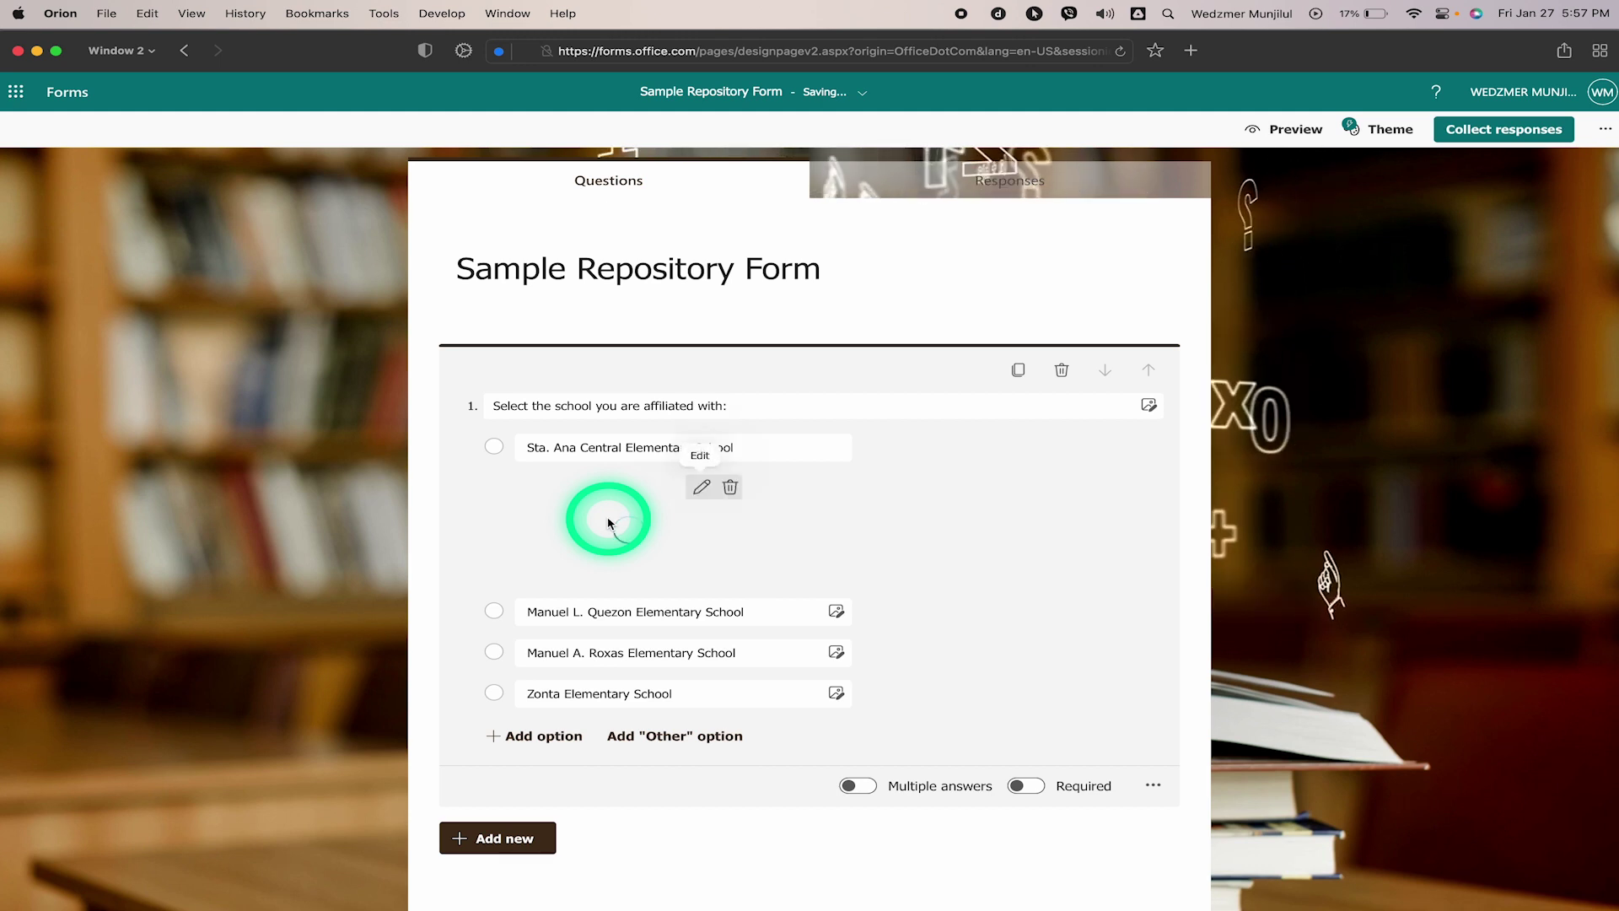
click(928, 567)
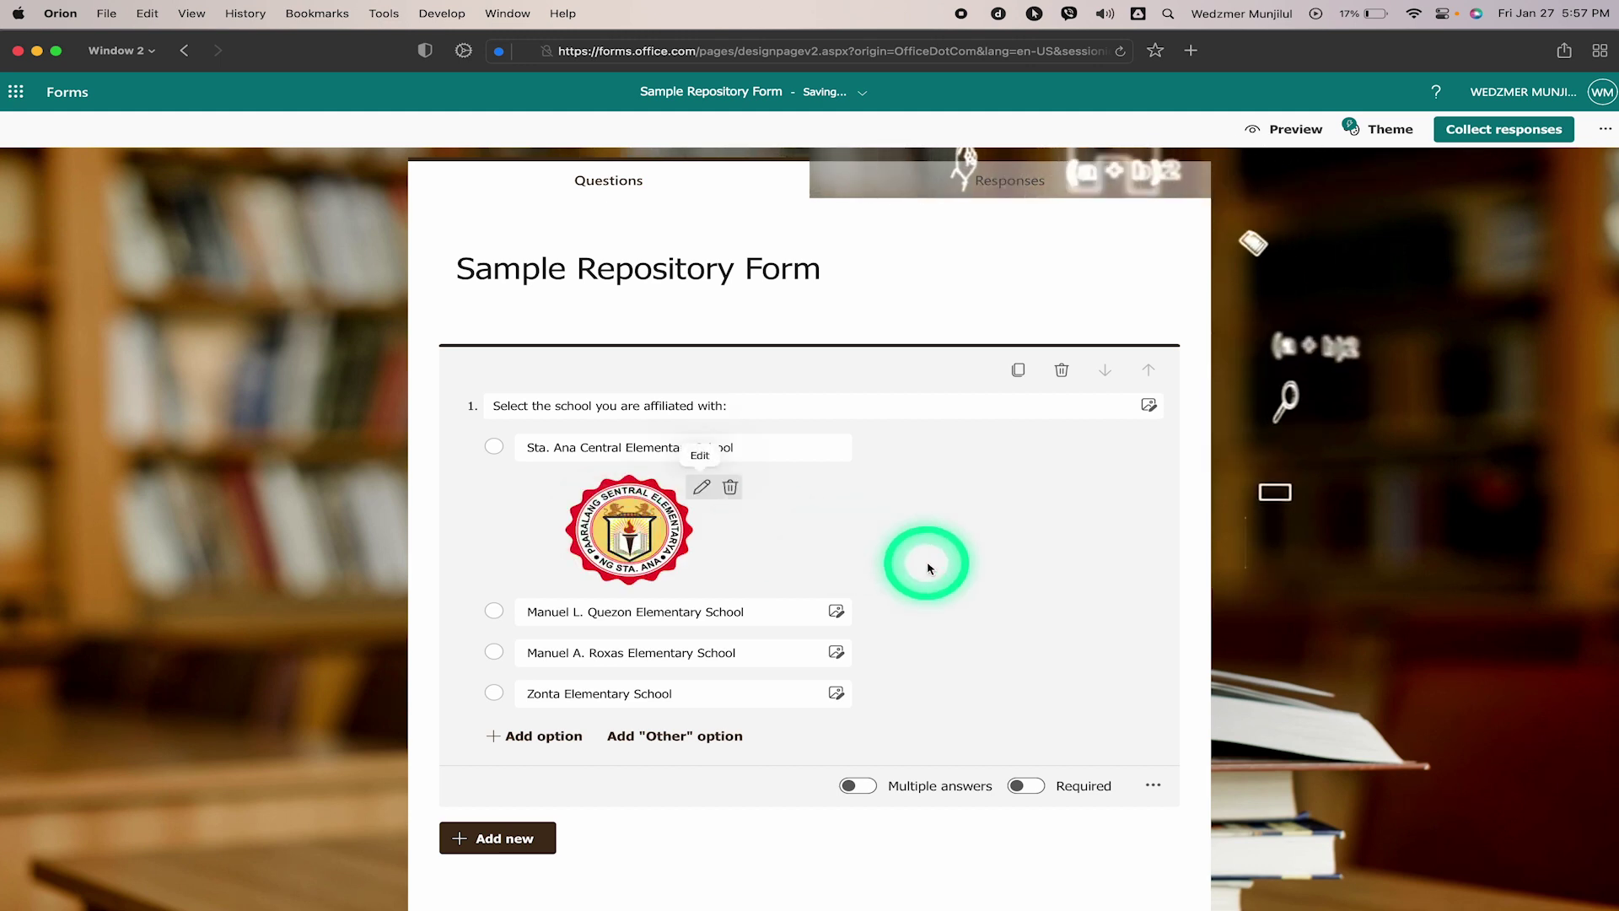
- Upload mlqes.png as the Manuel L. Quezon option's image
click(836, 612)
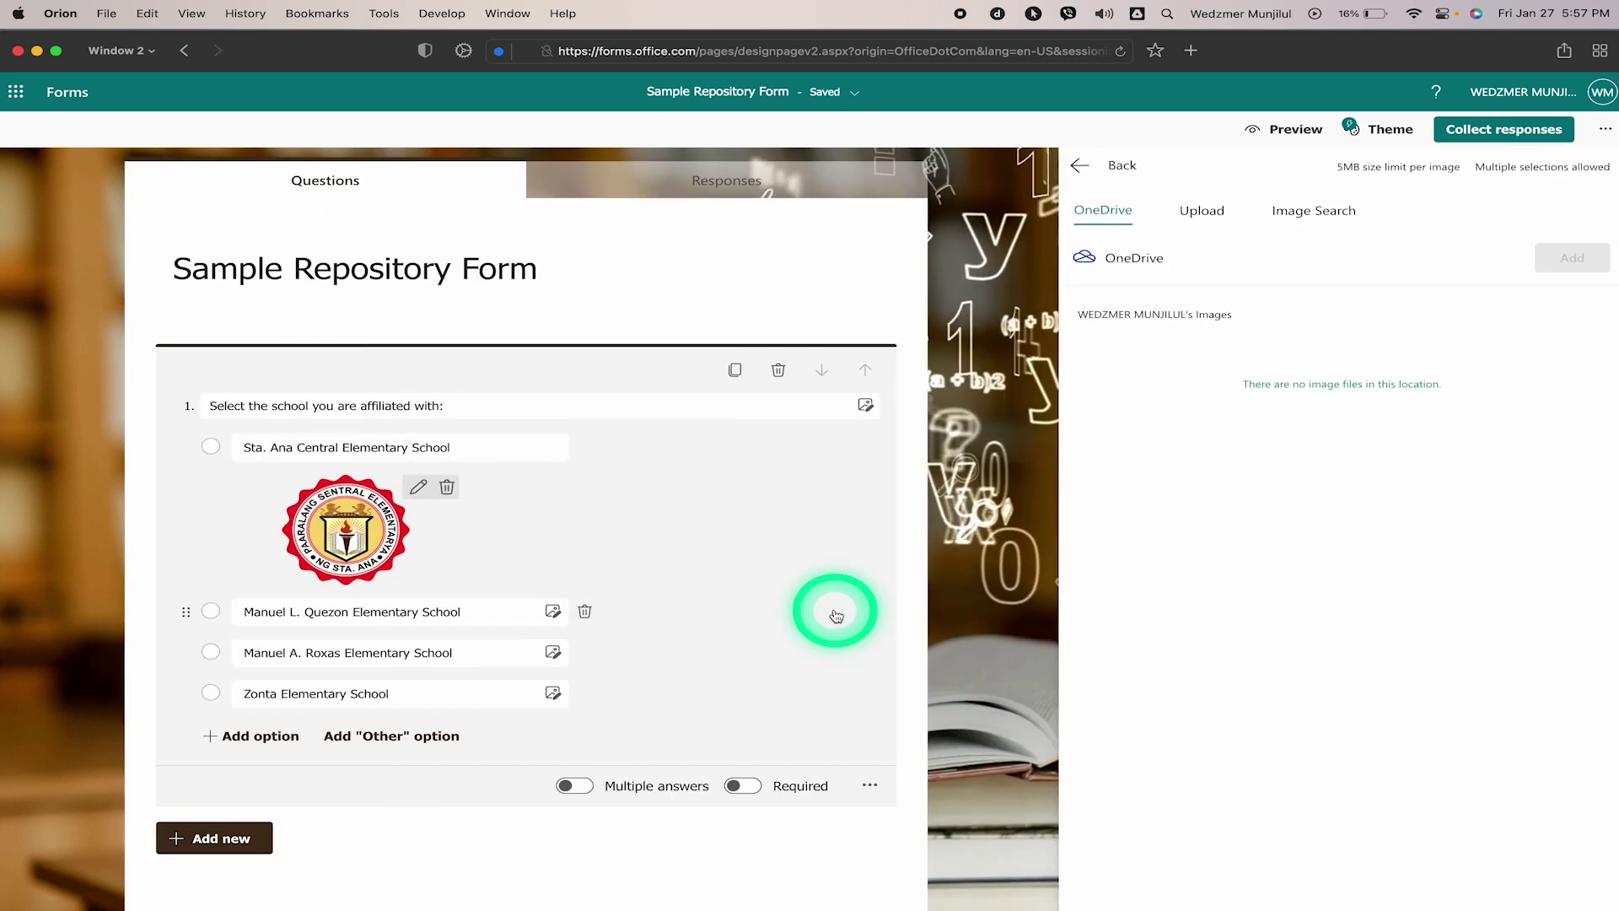
click(1205, 210)
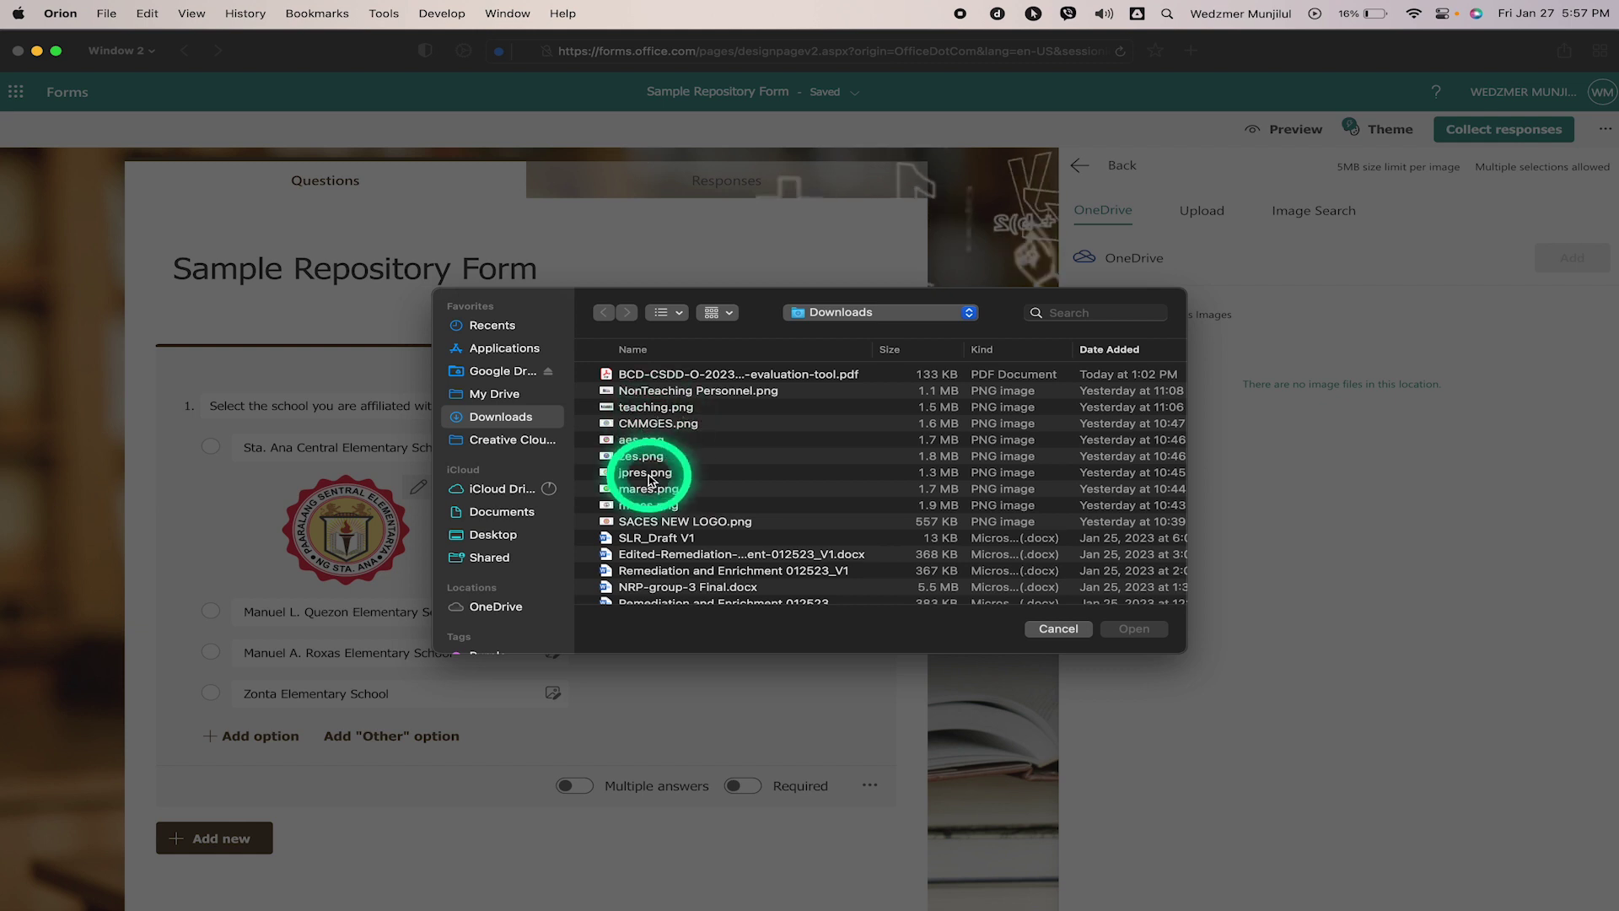
double_click(604, 505)
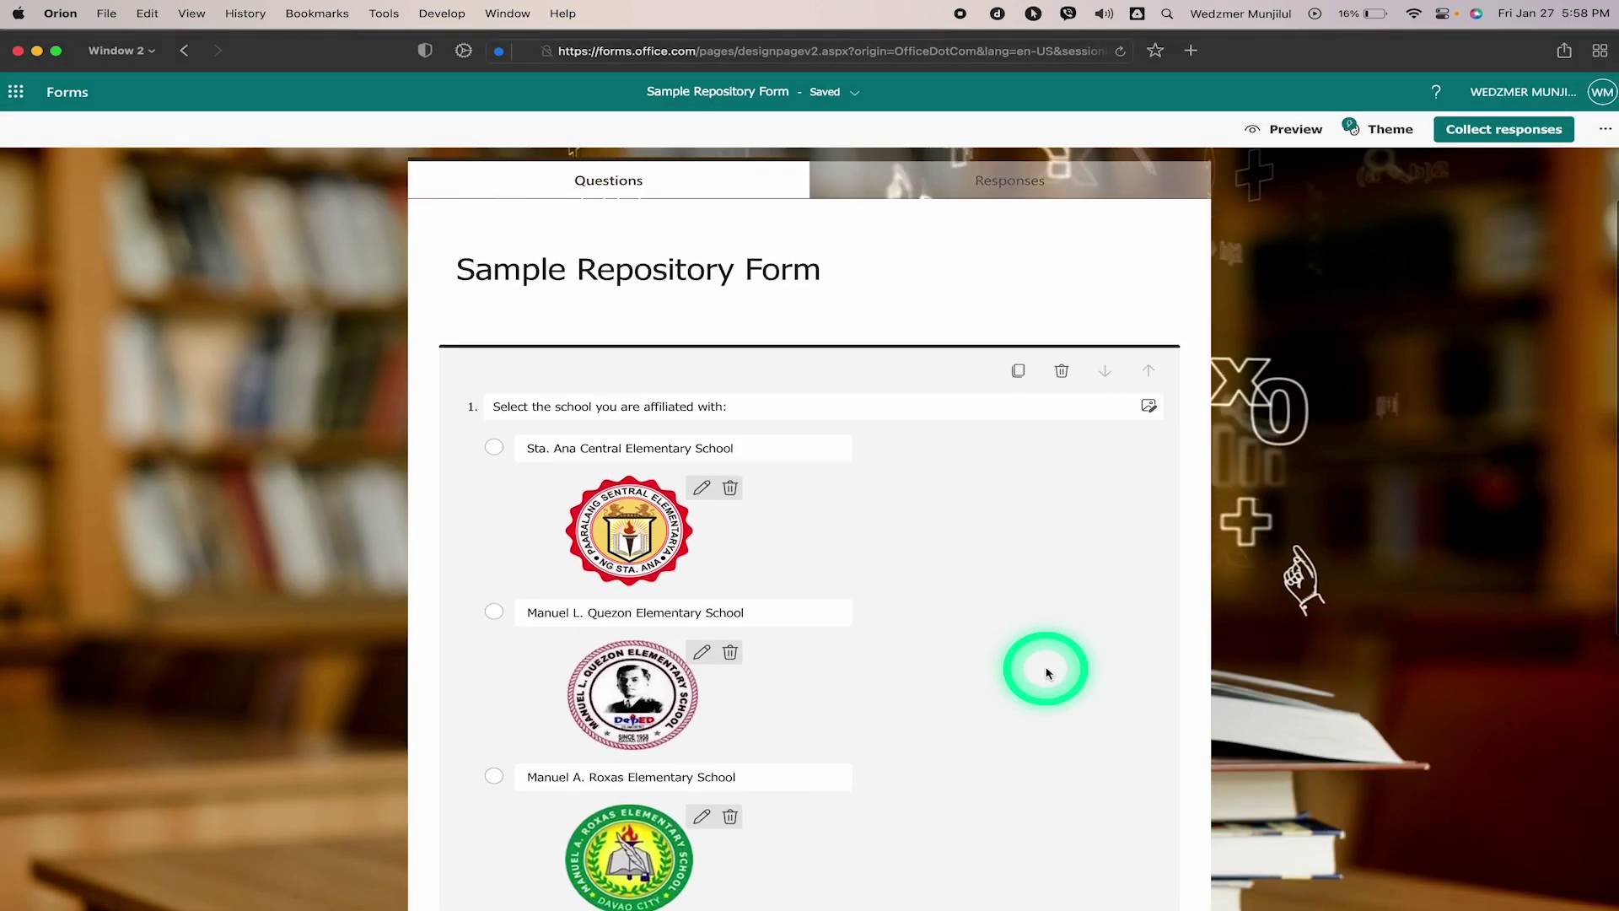
- Preview the form to see the four school logo choices in a grid
click(1295, 130)
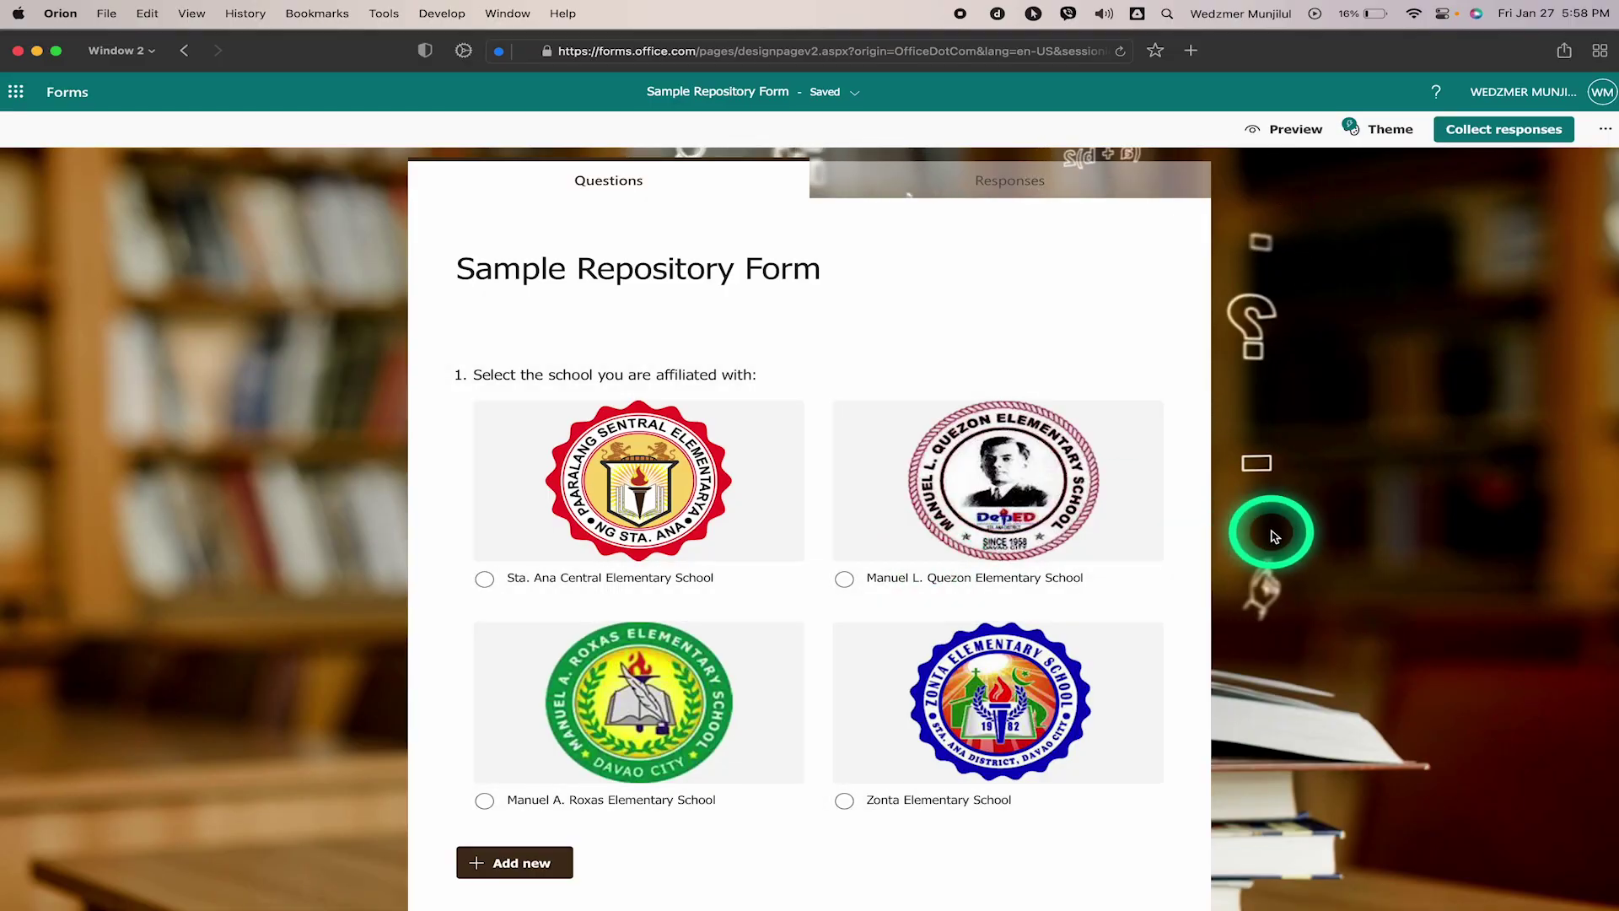
- Limit responses to specific people in the organization, shorten the link, and copy it
click(1507, 131)
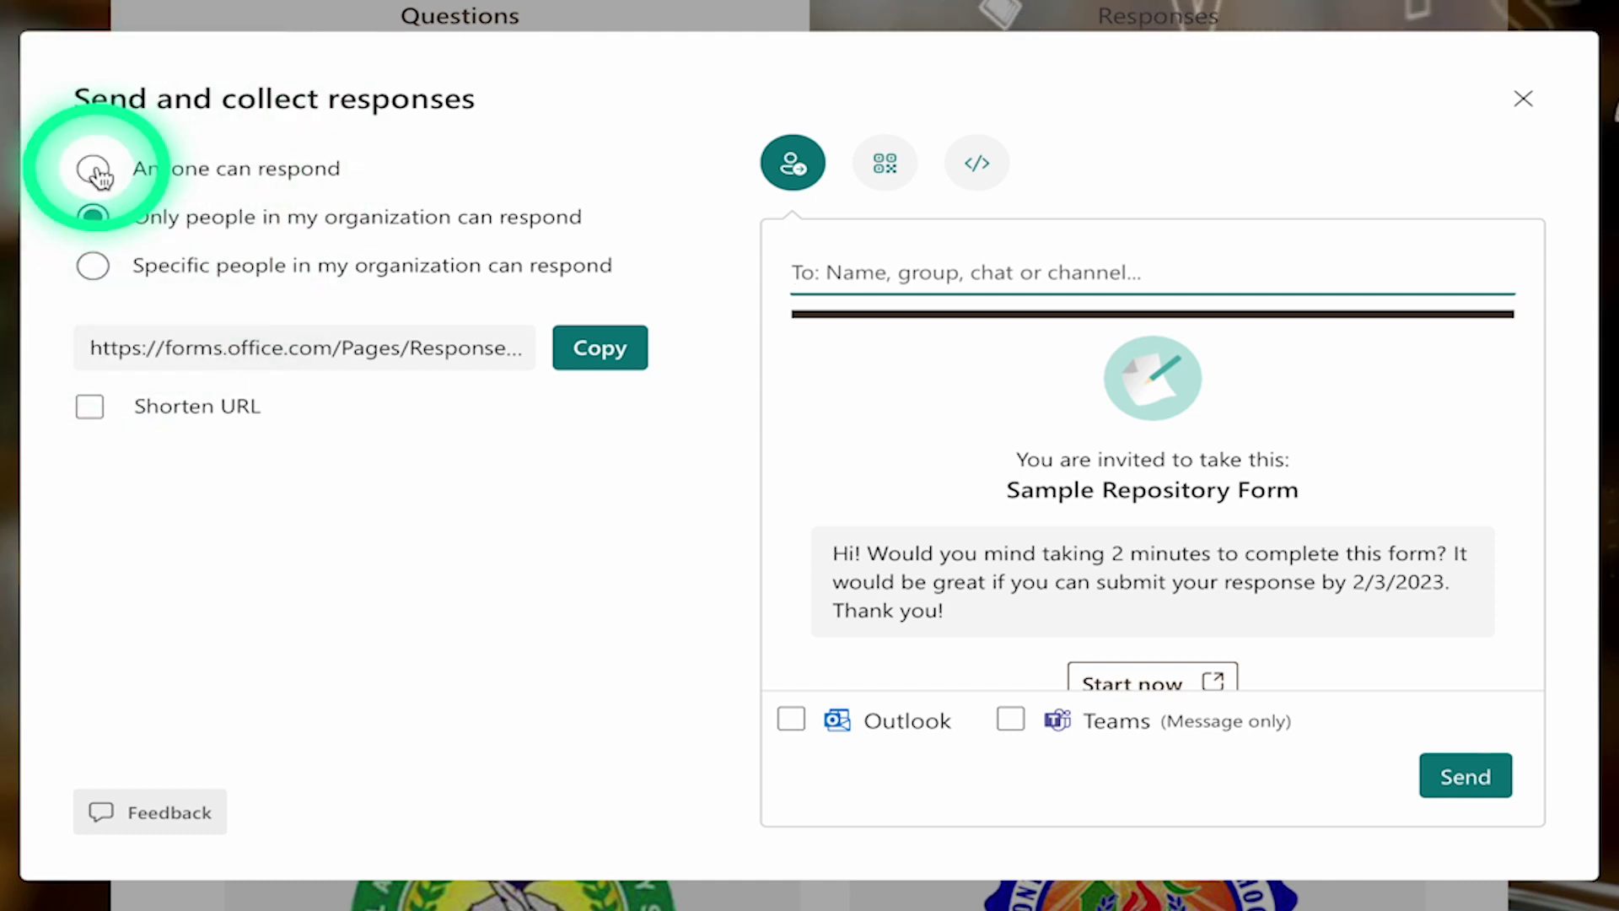
click(94, 171)
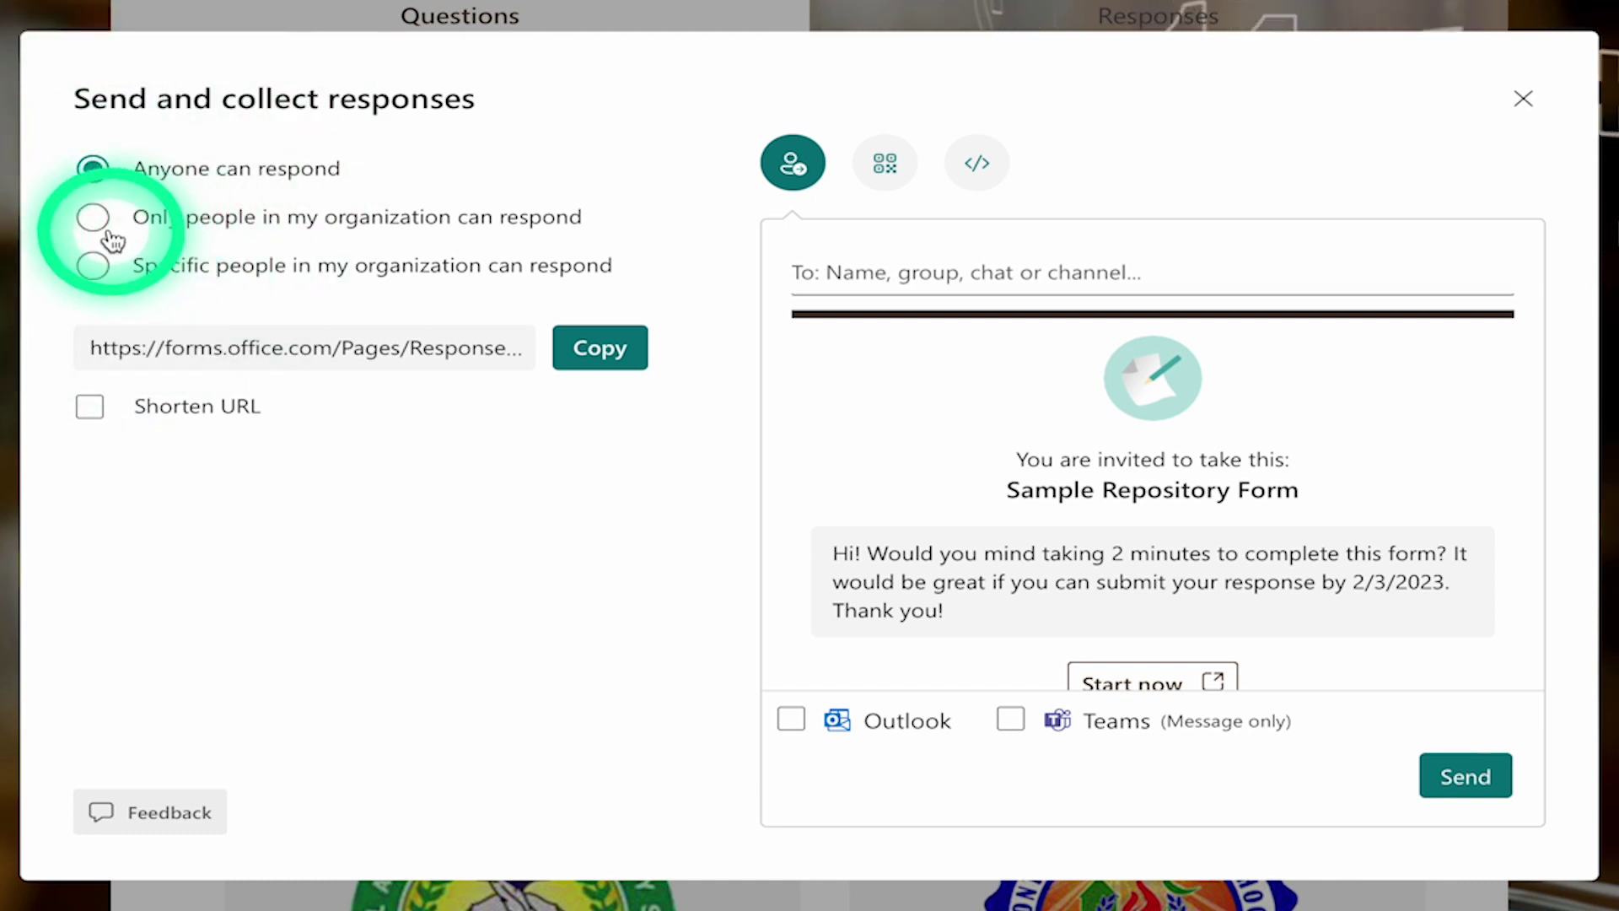
click(95, 221)
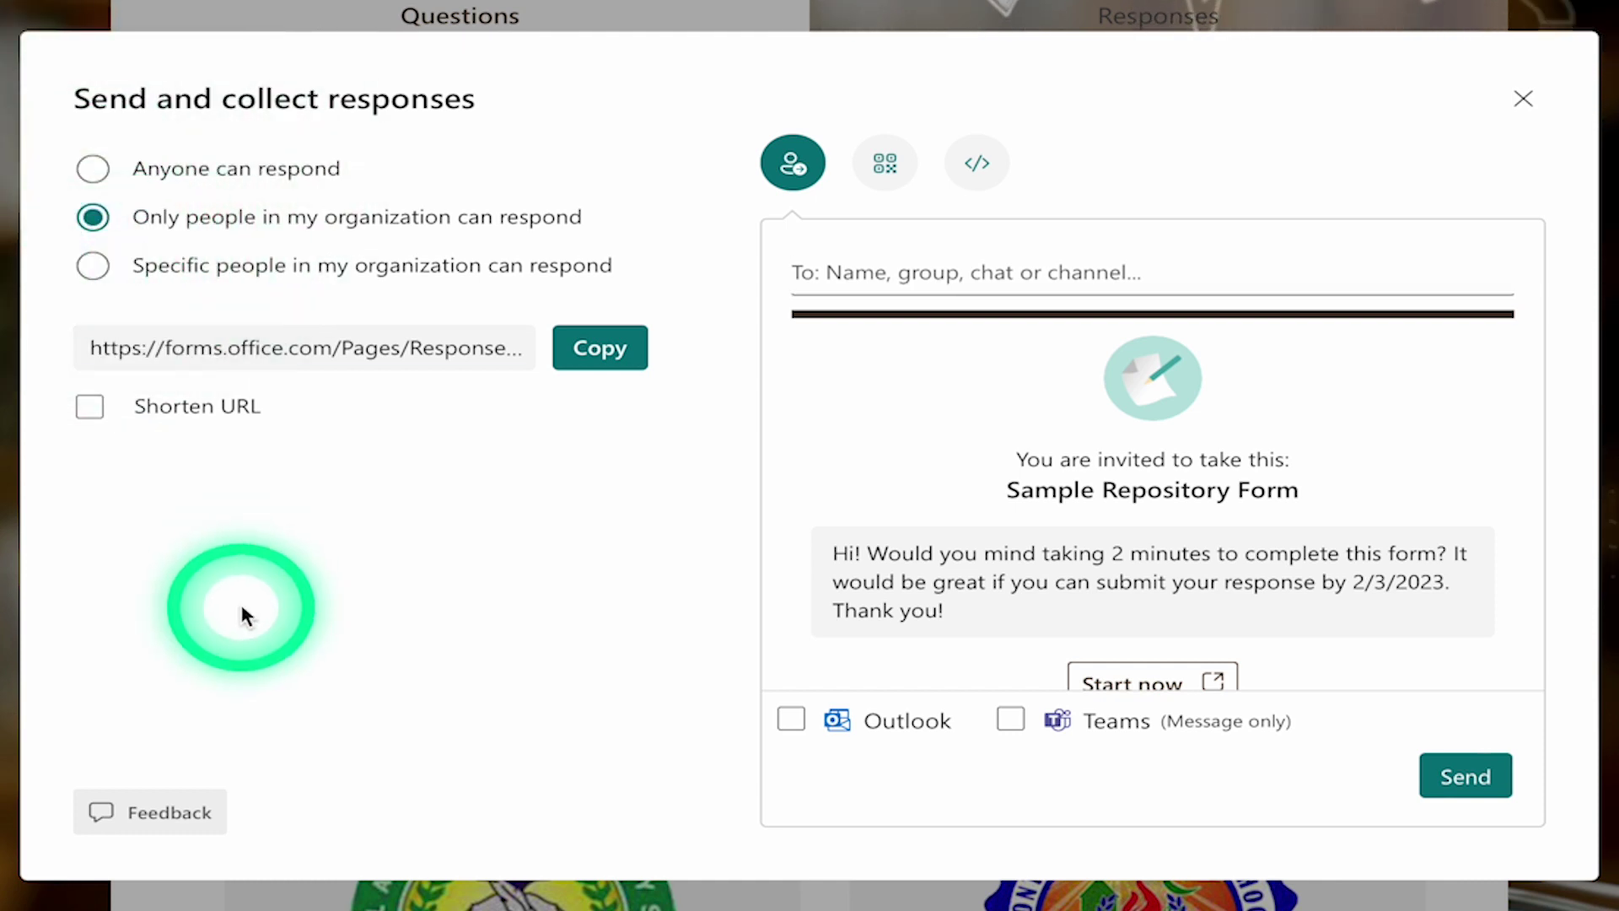
click(94, 267)
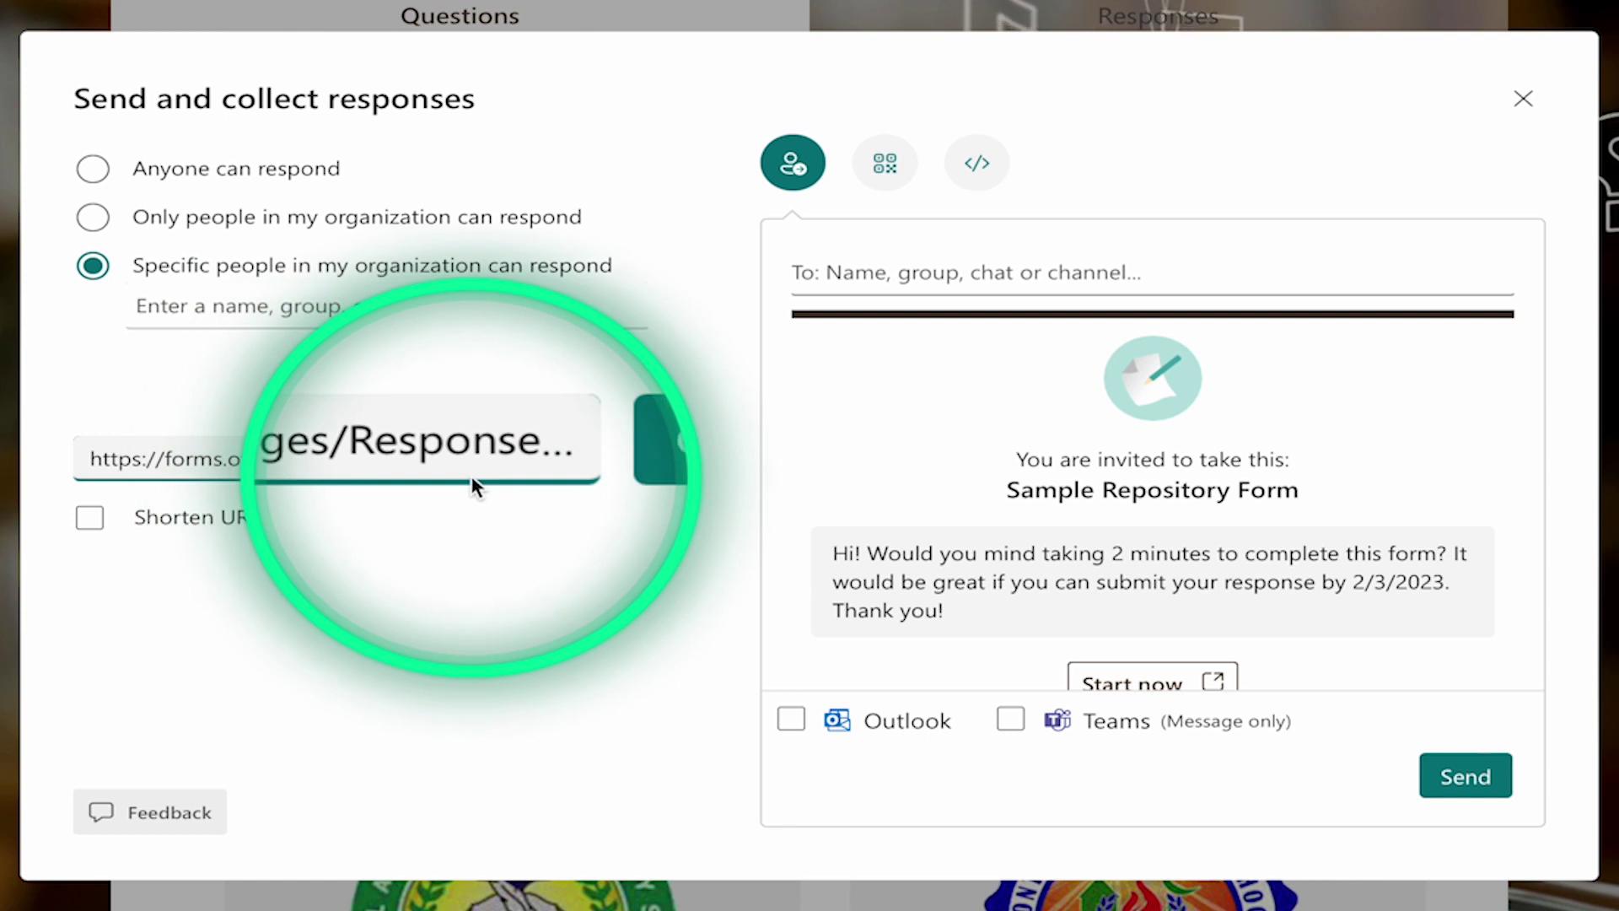
click(90, 517)
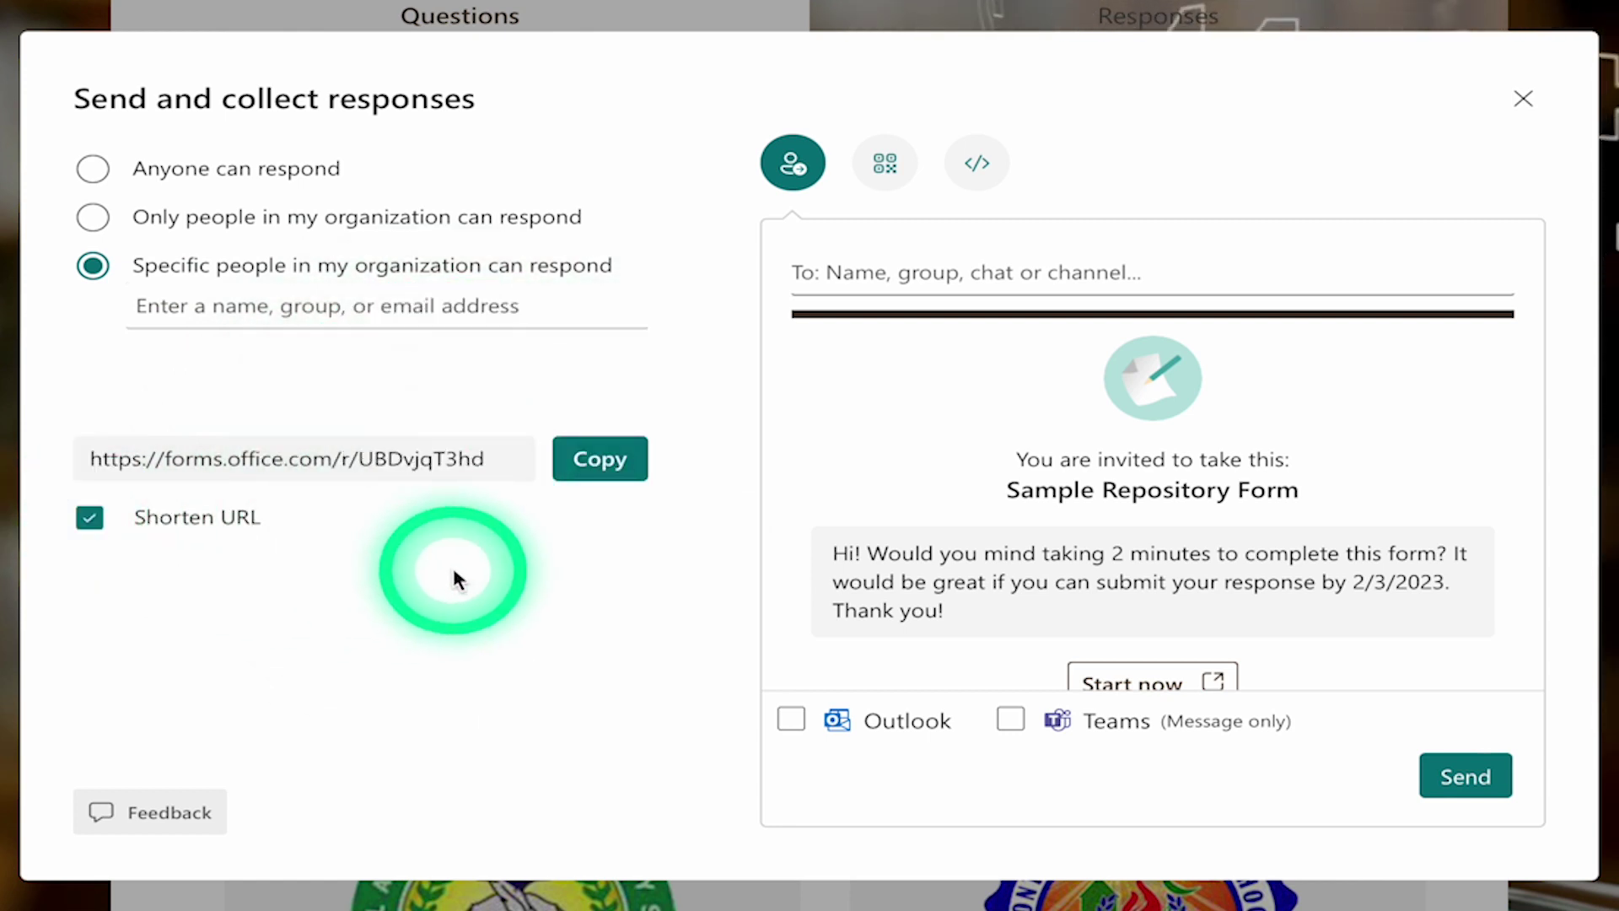
click(602, 466)
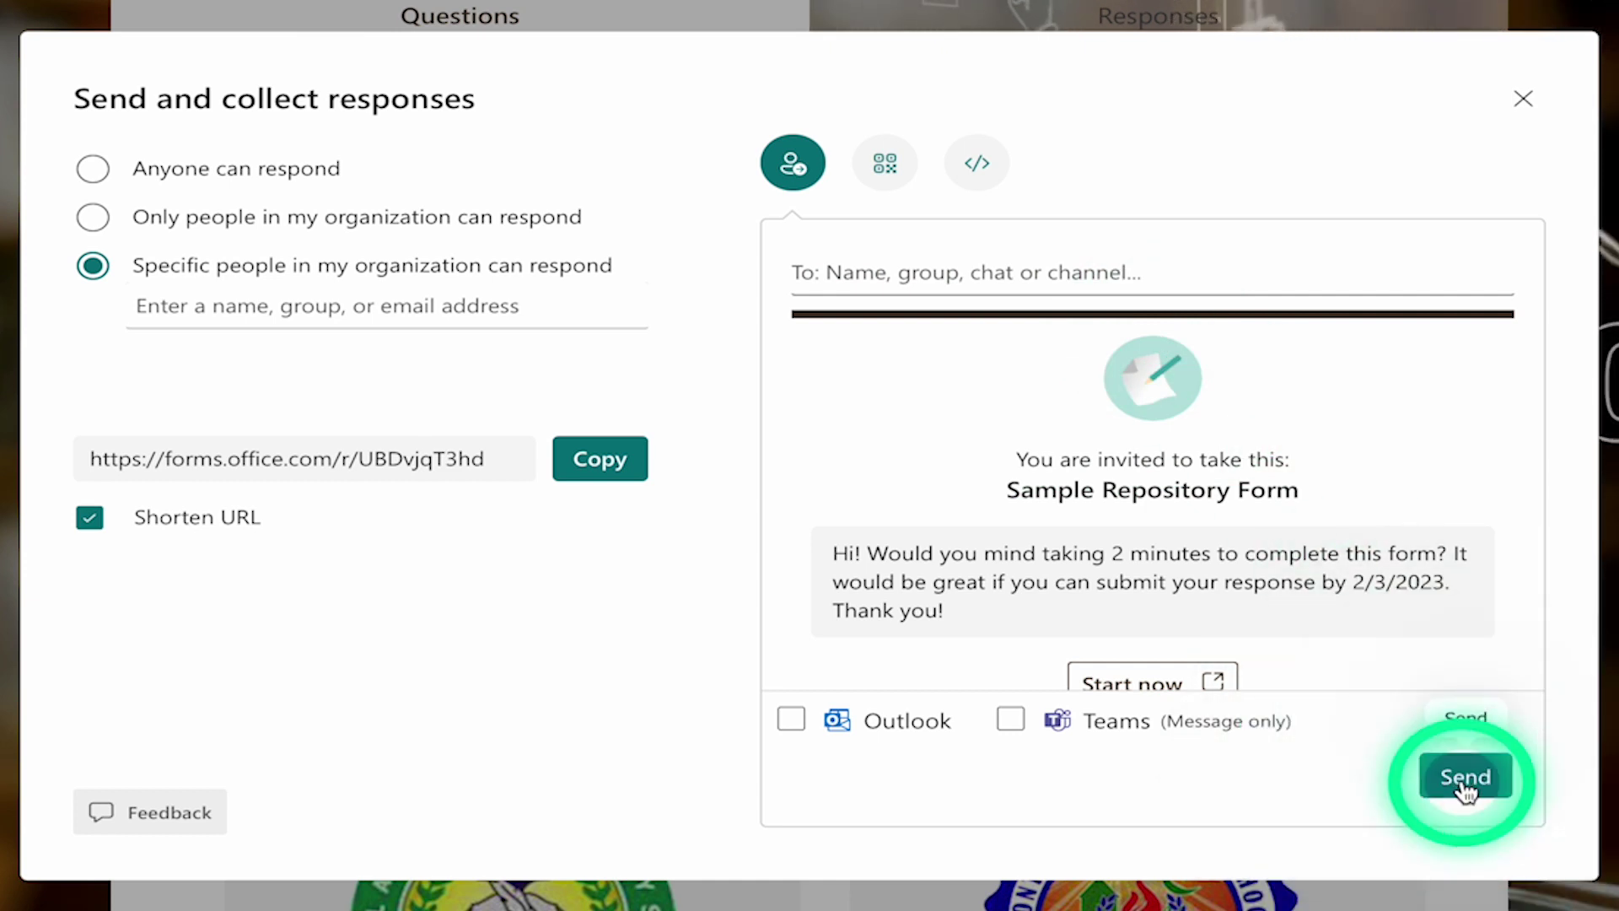
- Display and download the form's QR code, then view the embed code
click(884, 163)
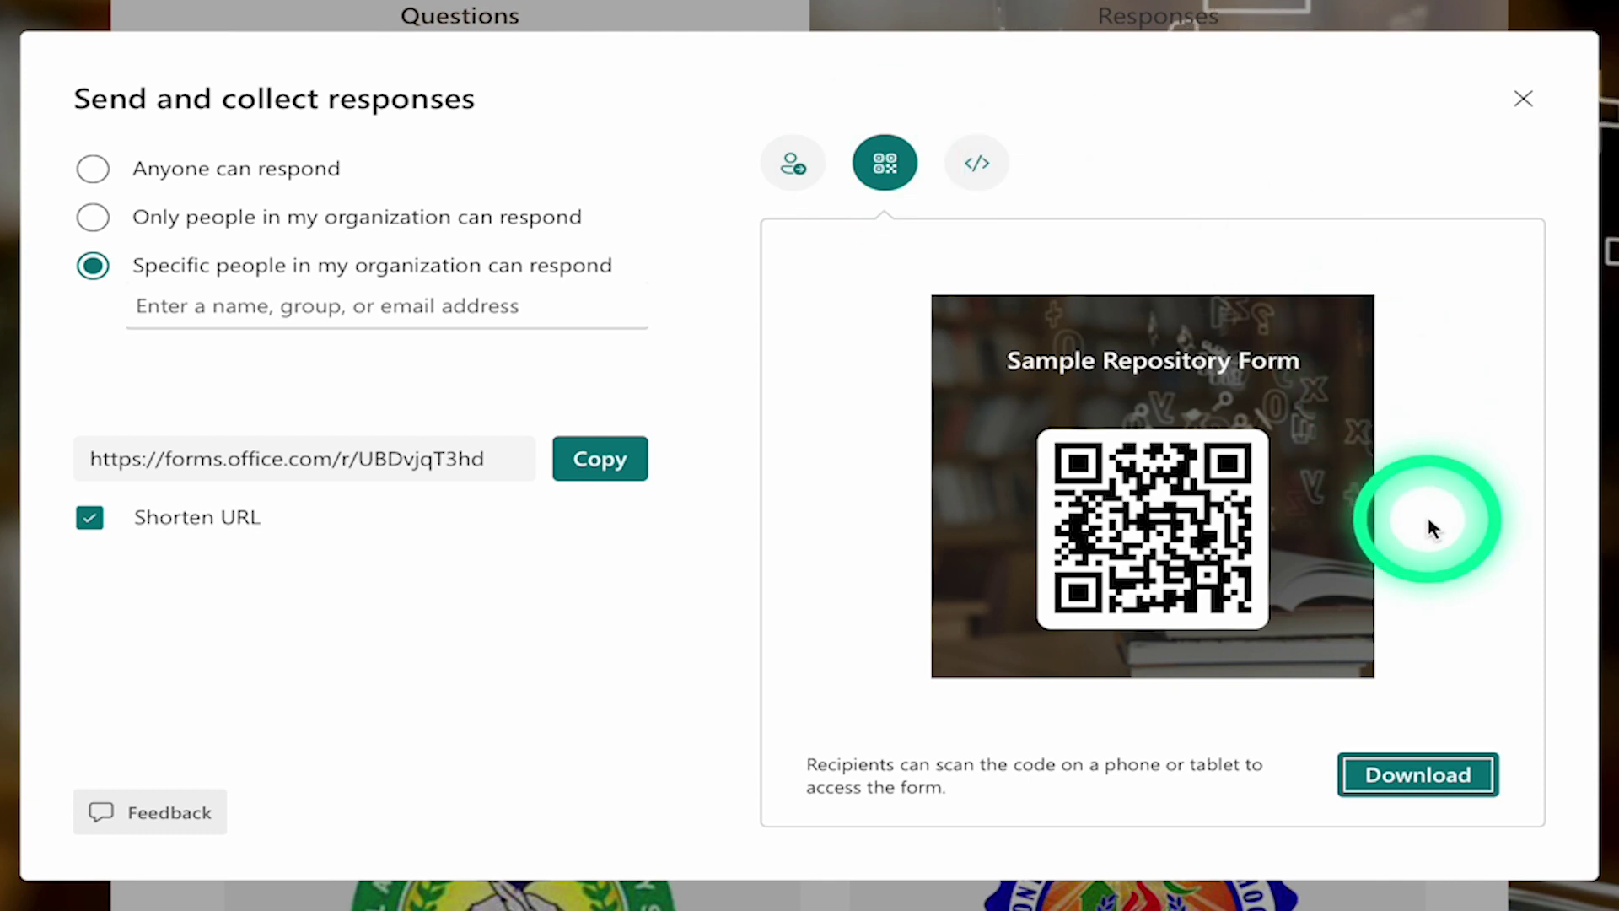
click(1442, 778)
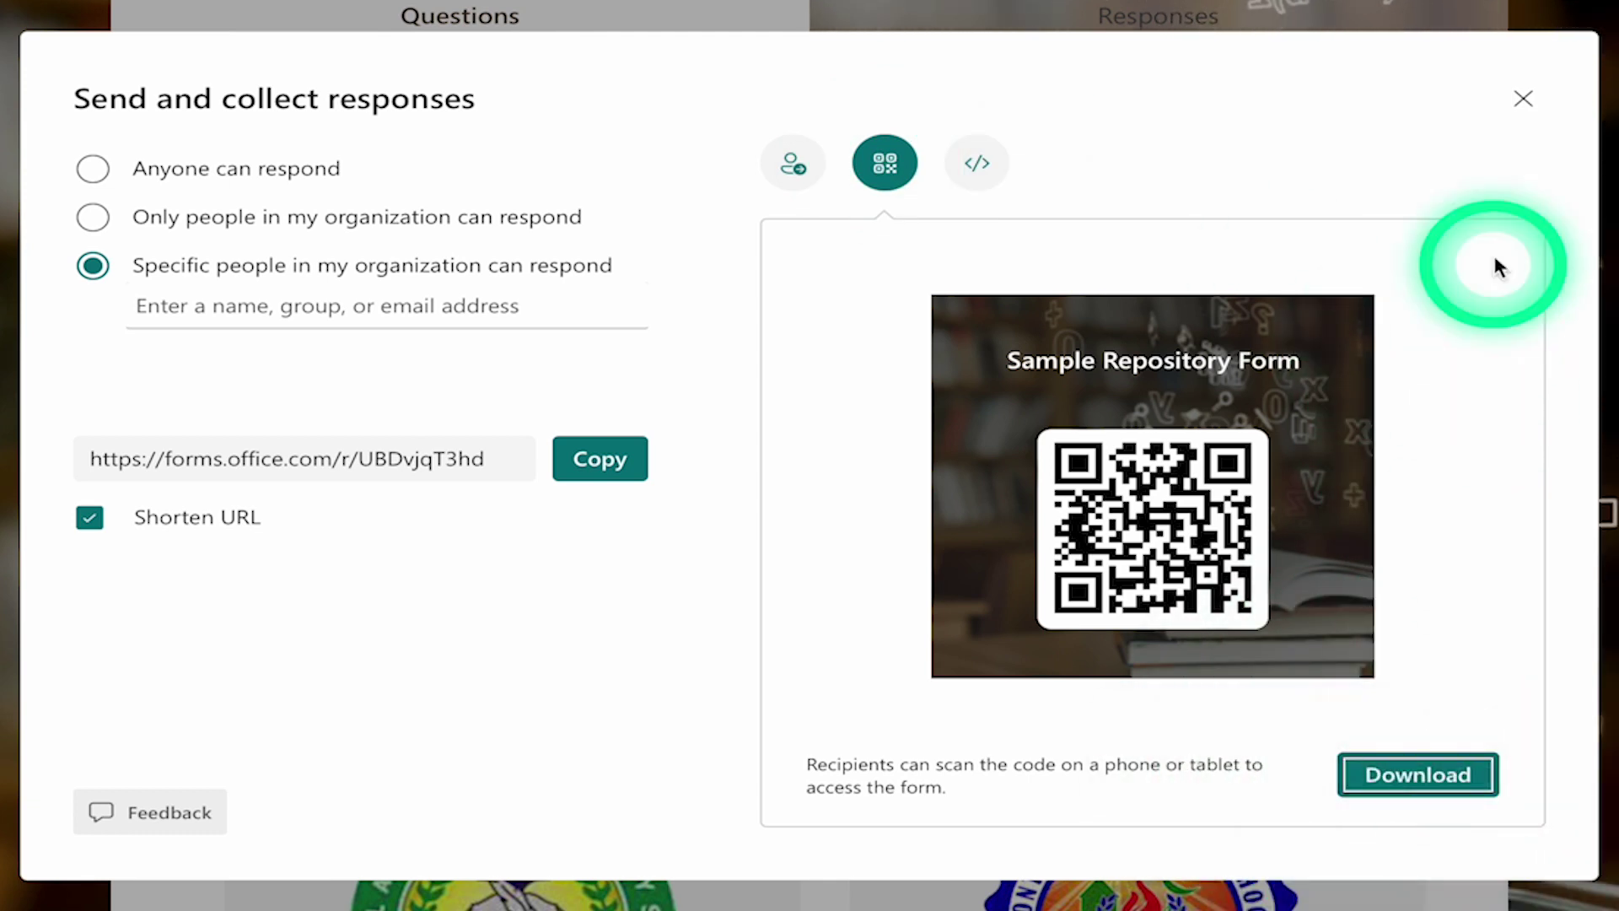
click(977, 167)
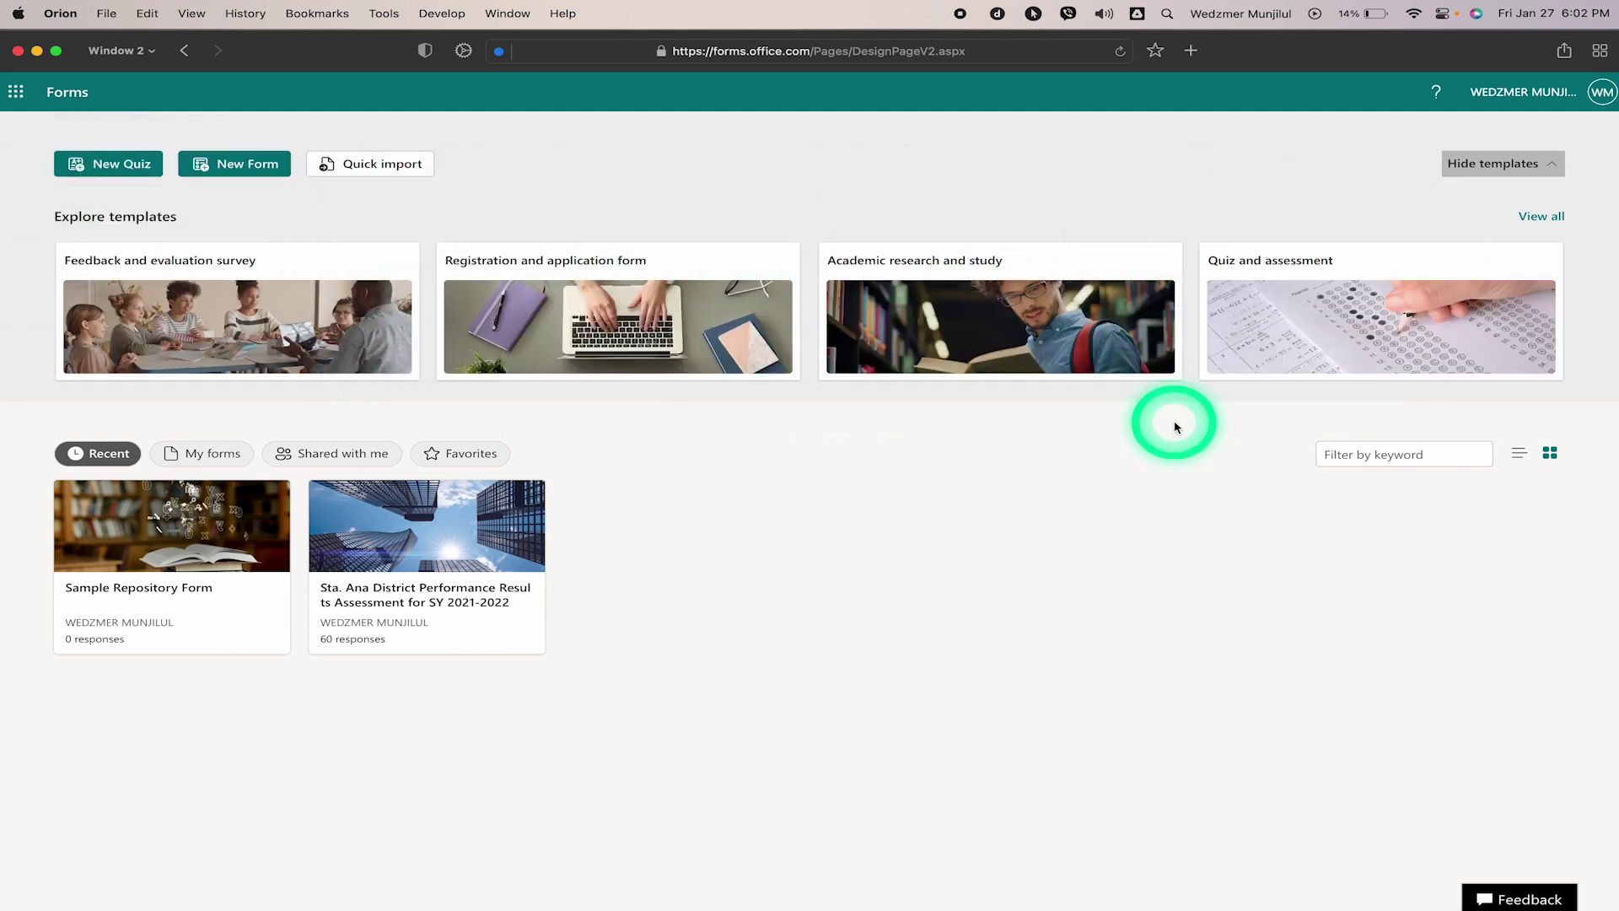
- Open the full Template gallery and scroll through its template categories
click(1548, 213)
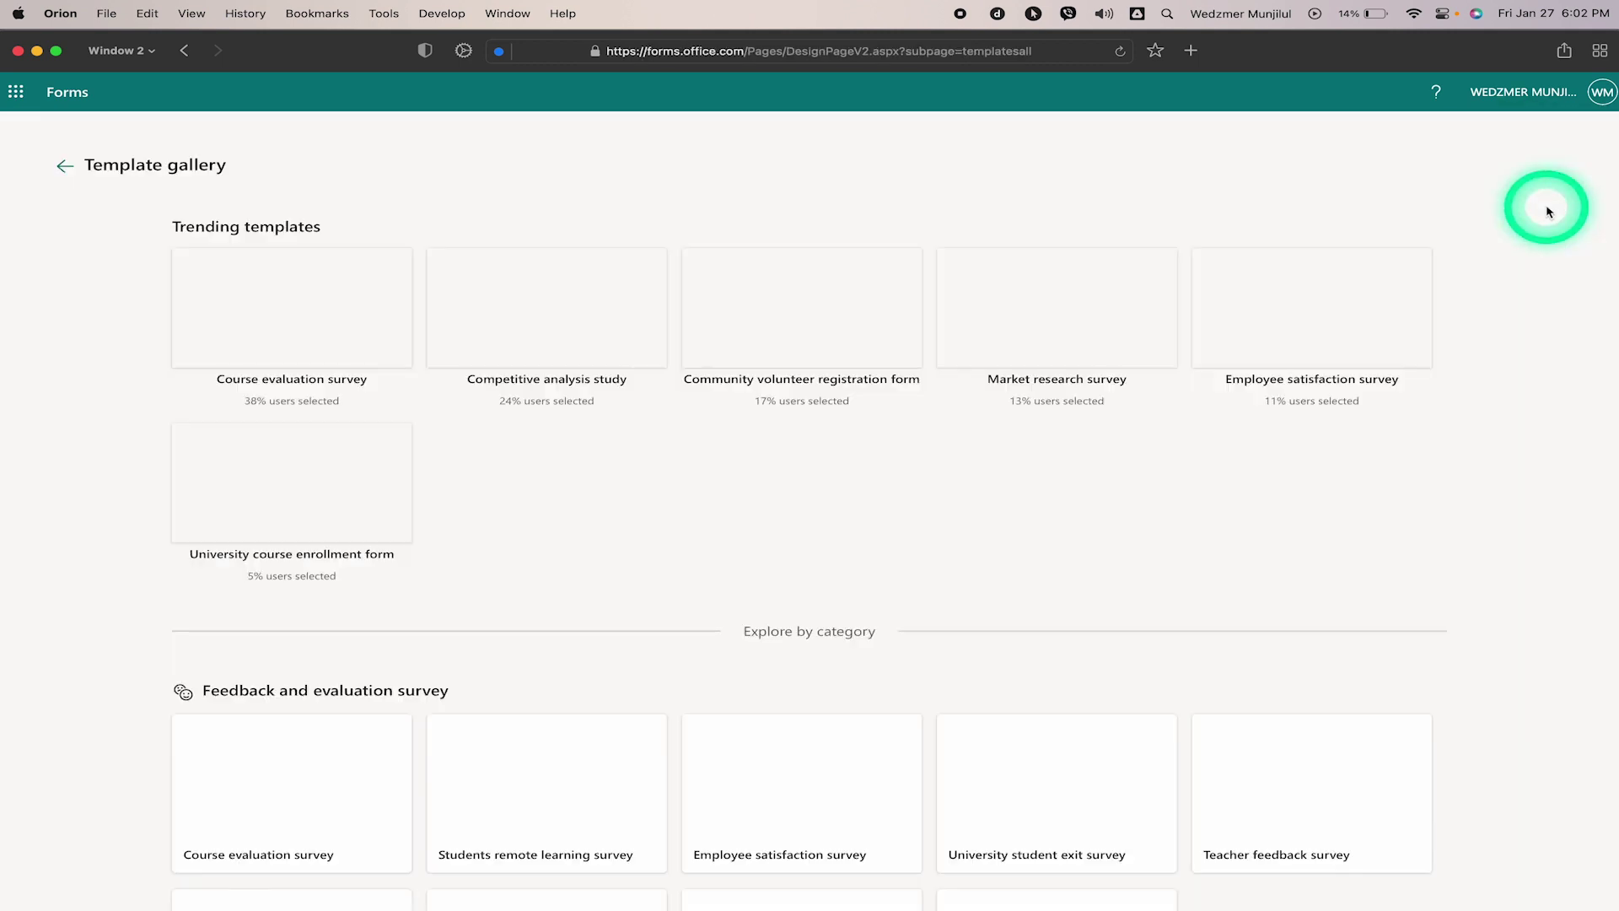
scroll(1473, 387, down, 10)
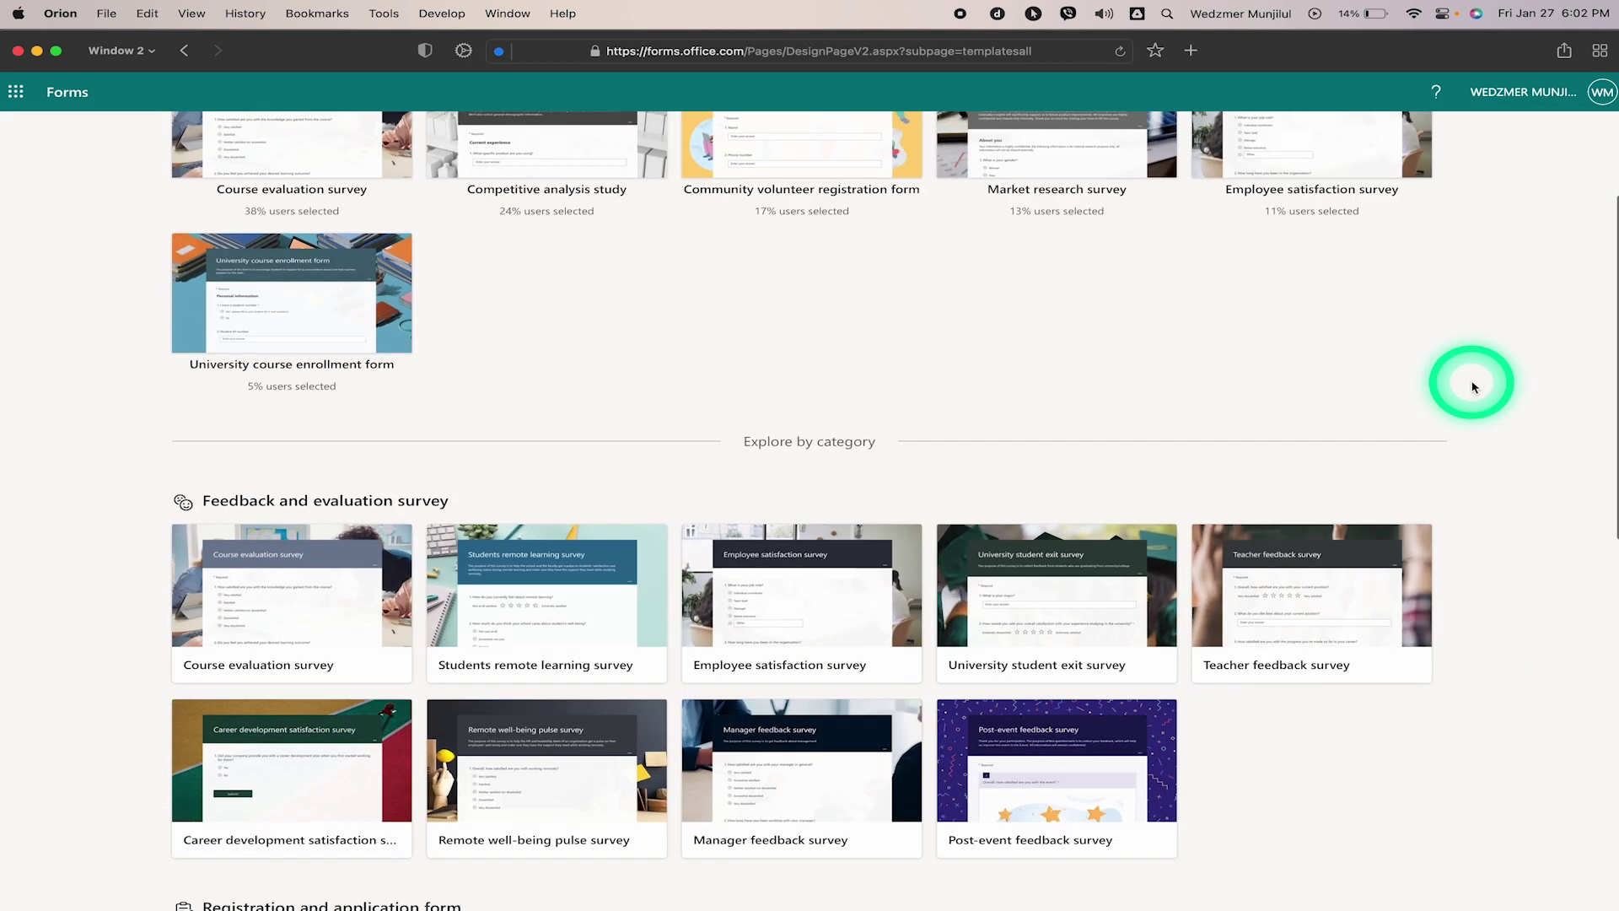
scroll(1473, 388, down, 3)
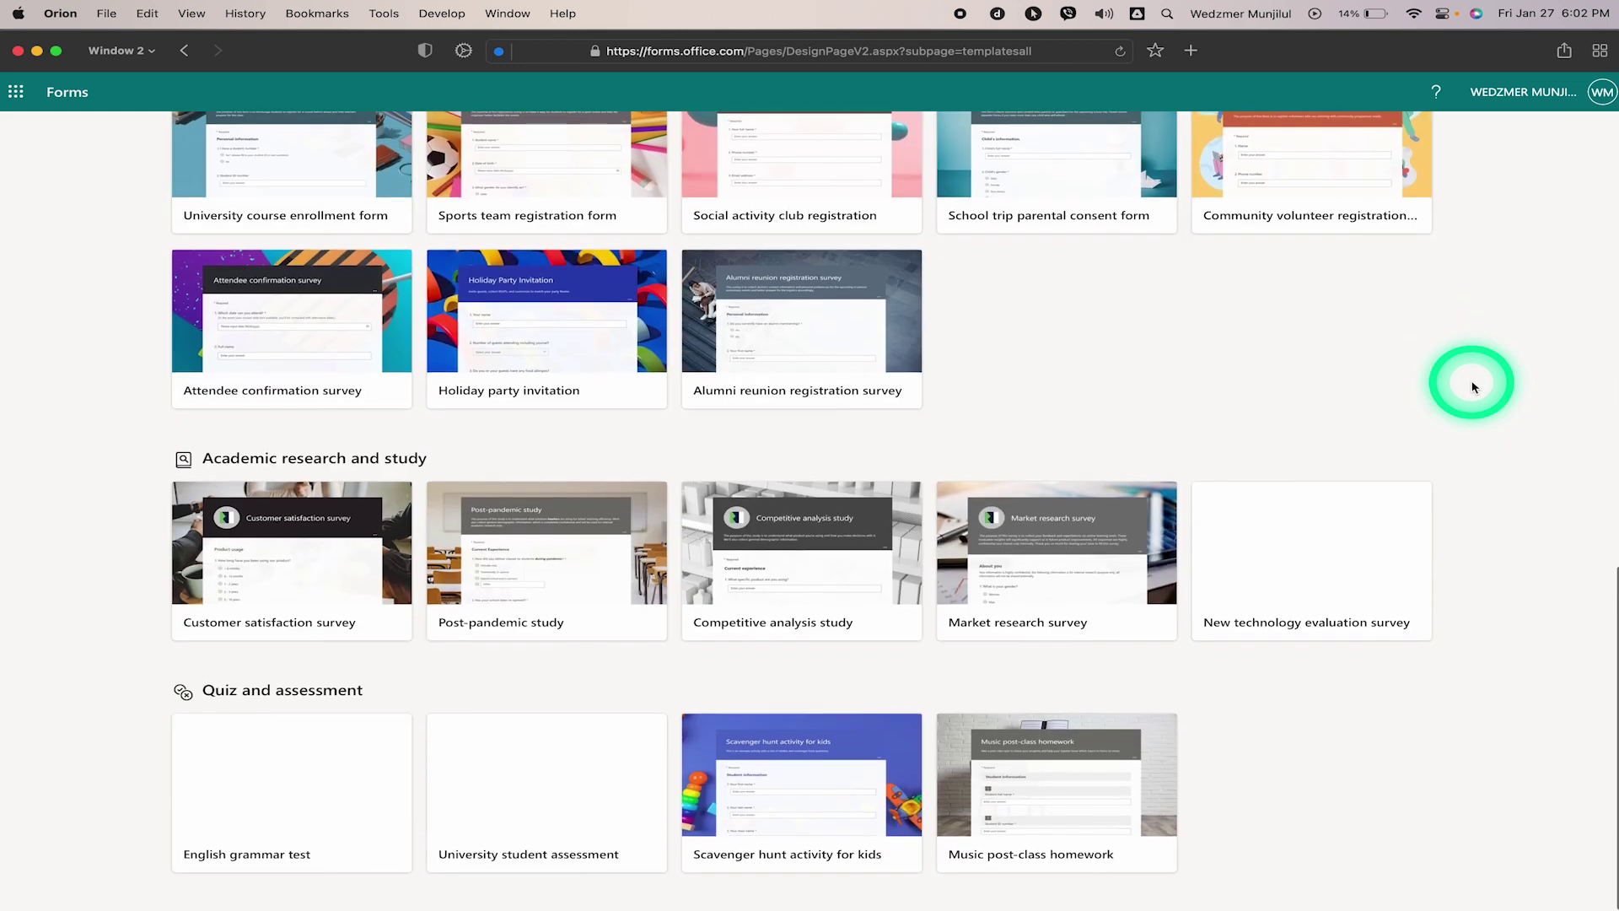